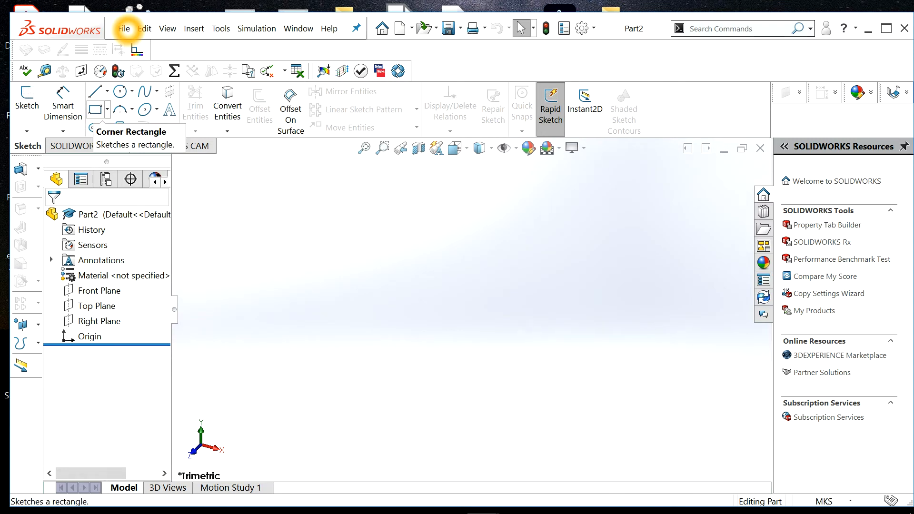
Step: Sketch a corner rectangle about 83 by 114 mm on the Top Plane, starting at the origin
click(96, 109)
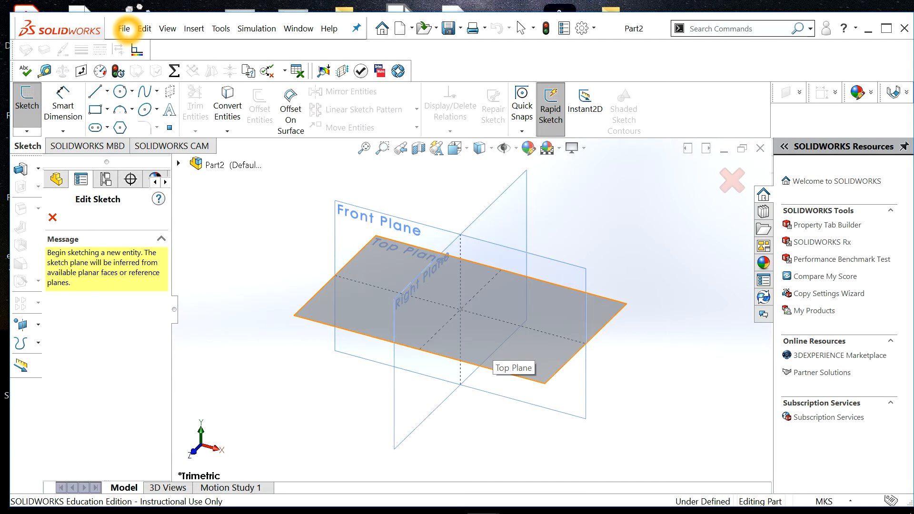
click(491, 347)
click(468, 313)
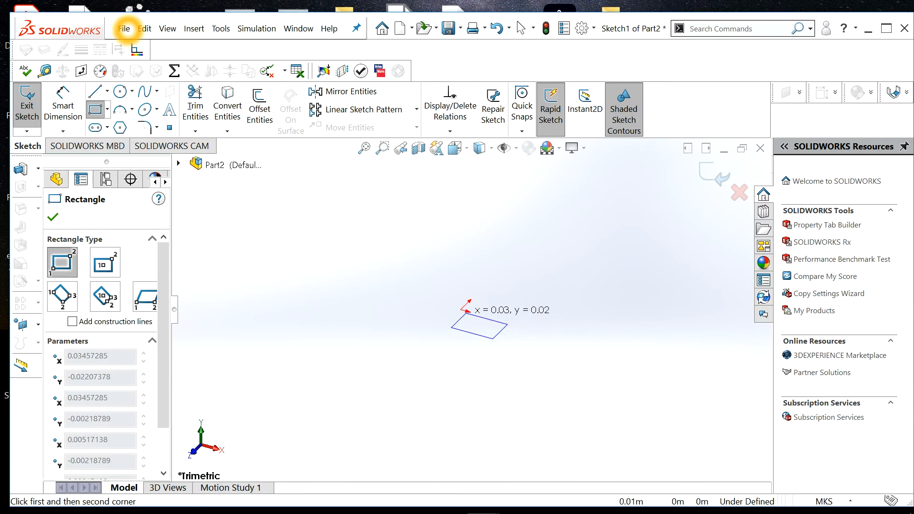
key(Escape)
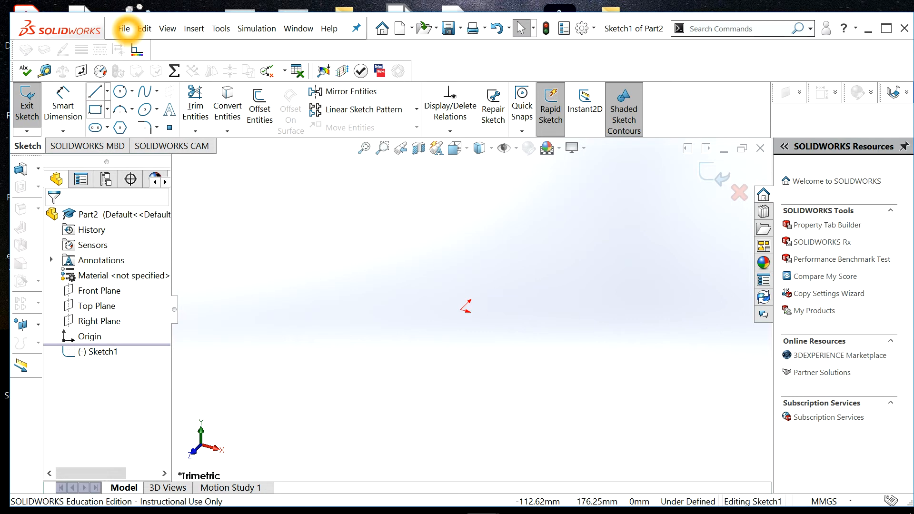
click(95, 110)
click(461, 310)
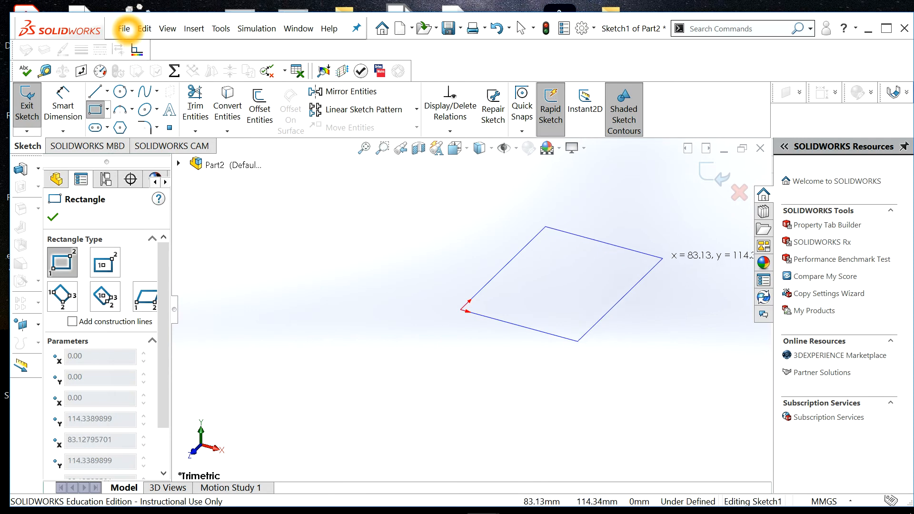
click(665, 257)
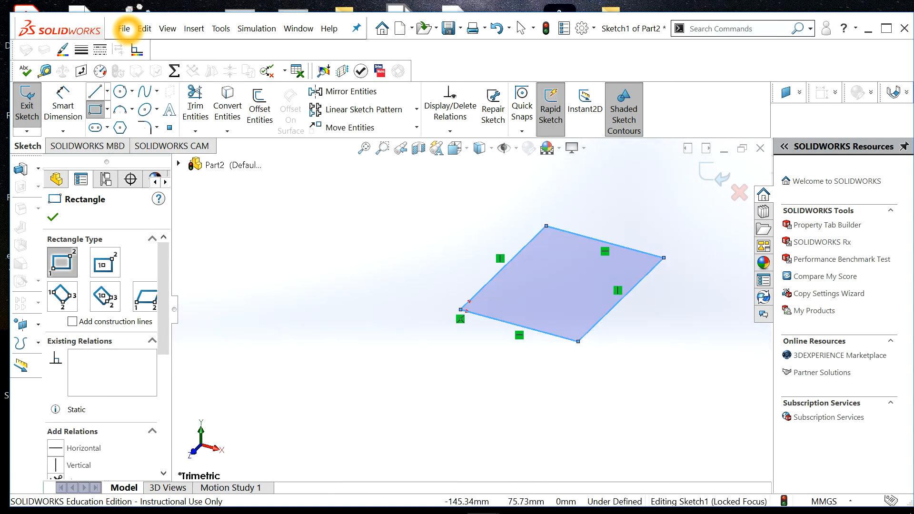
Step: Dimension the rectangle's far horizontal edge to 189 mm
click(63, 106)
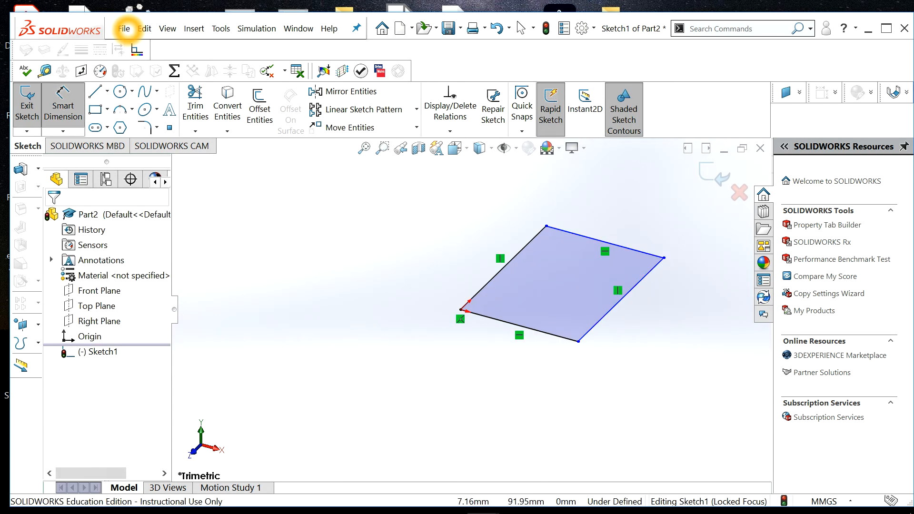
click(605, 242)
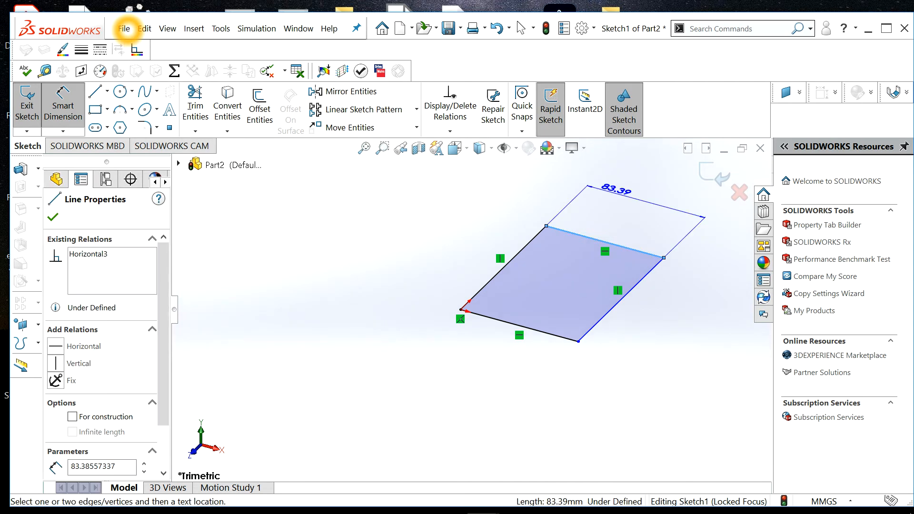
click(624, 200)
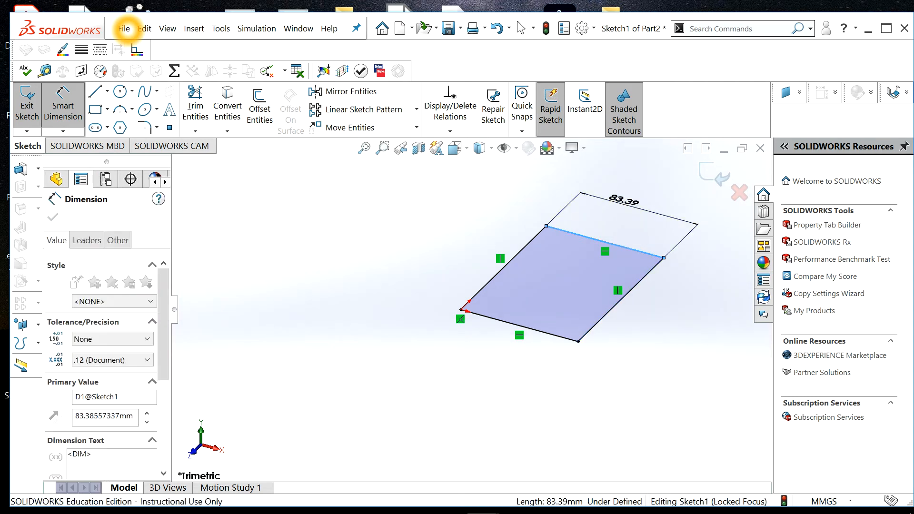
key(BackSpace)
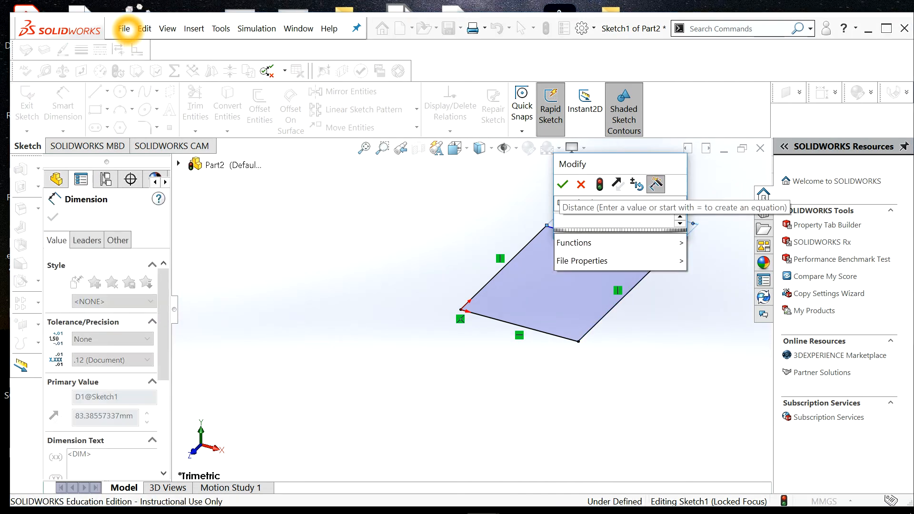
text(189)
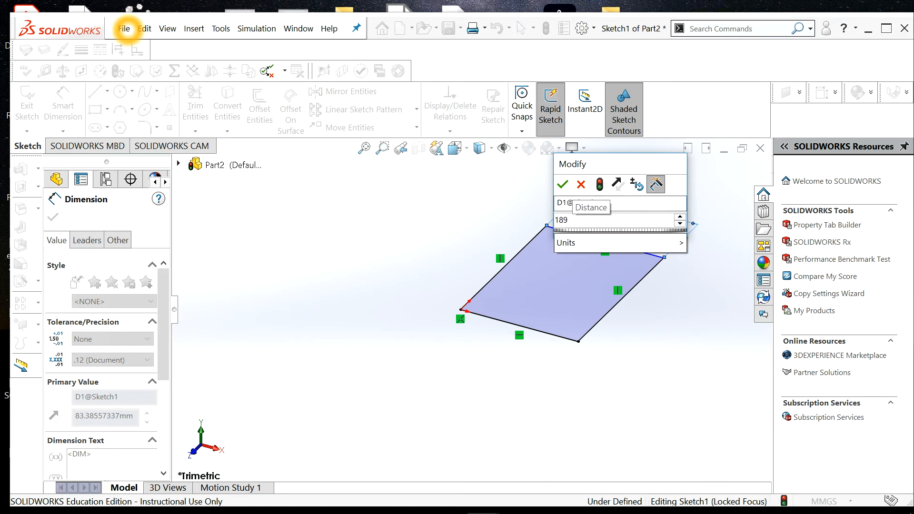
key(Return)
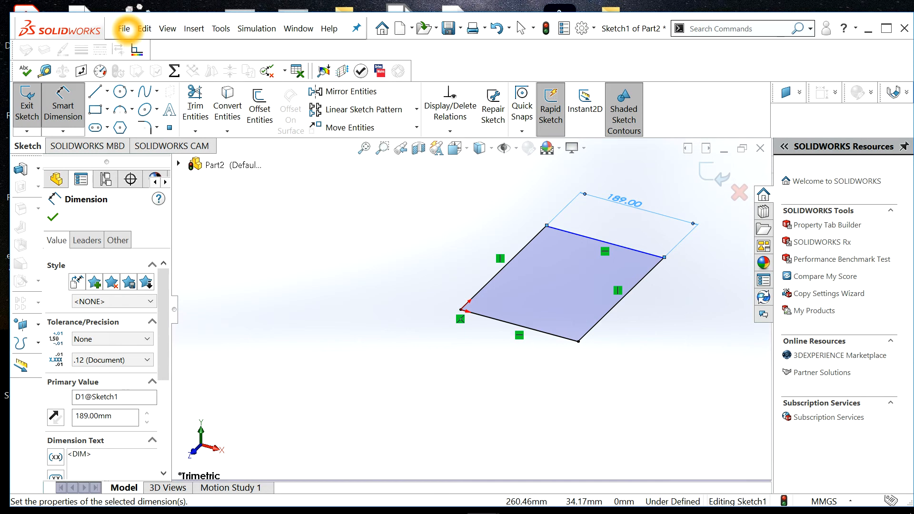
Step: Dimension the rectangle's vertical edge opposite the origin to 289 mm
click(613, 309)
click(686, 333)
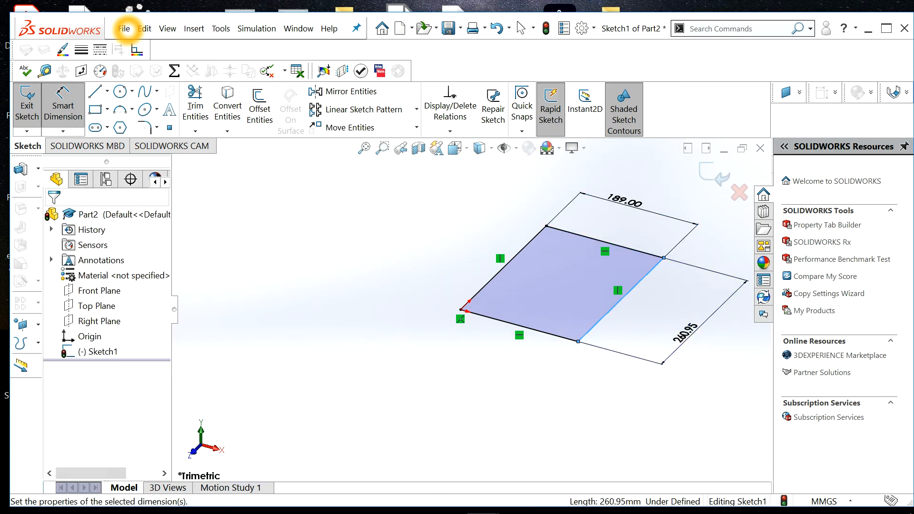
text(2)
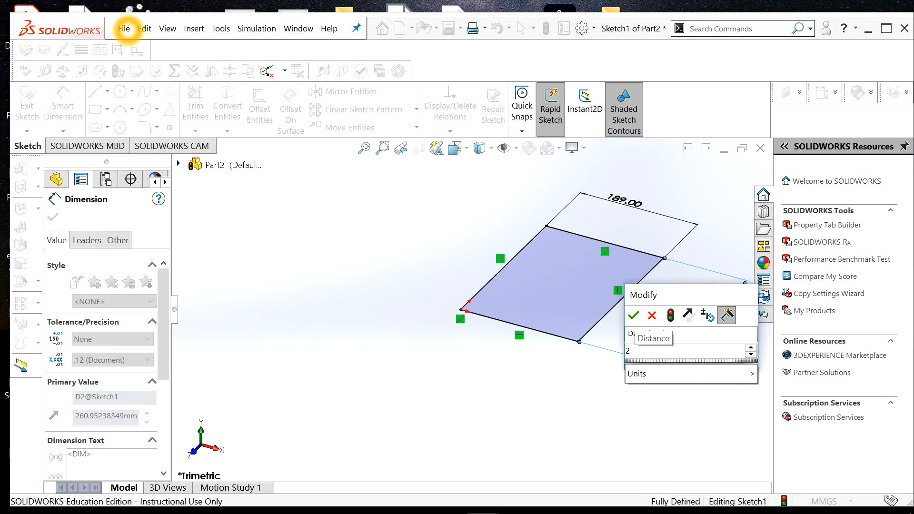
text(89)
key(Return)
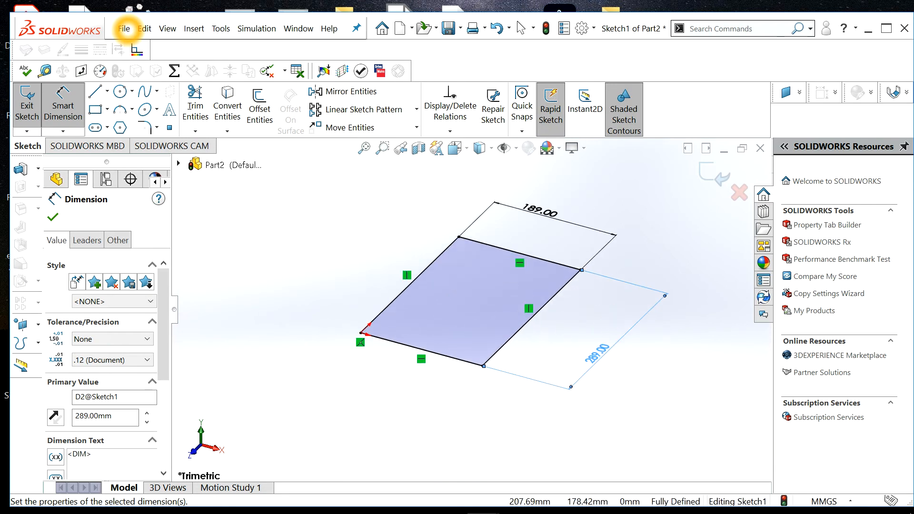
Step: Extrude the rectangle upward from the sketch plane as a blind boss, 34 mm deep
mouse_move(411, 348)
middle_down()
mouse_move(426, 240)
mouse_move(419, 349)
middle_up()
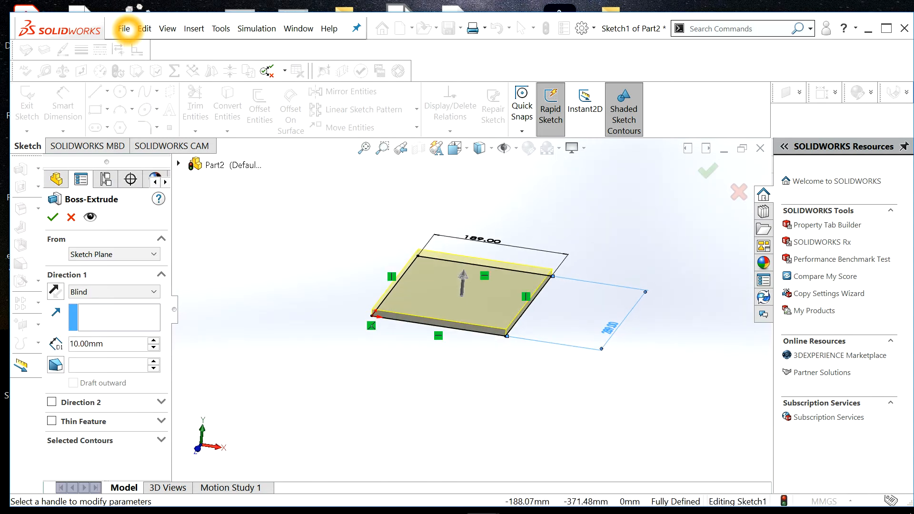
key(BackSpace)
key(BackSpace)
key(BackSpace)
key(BackSpace)
key(BackSpace)
key(BackSpace)
key(BackSpace)
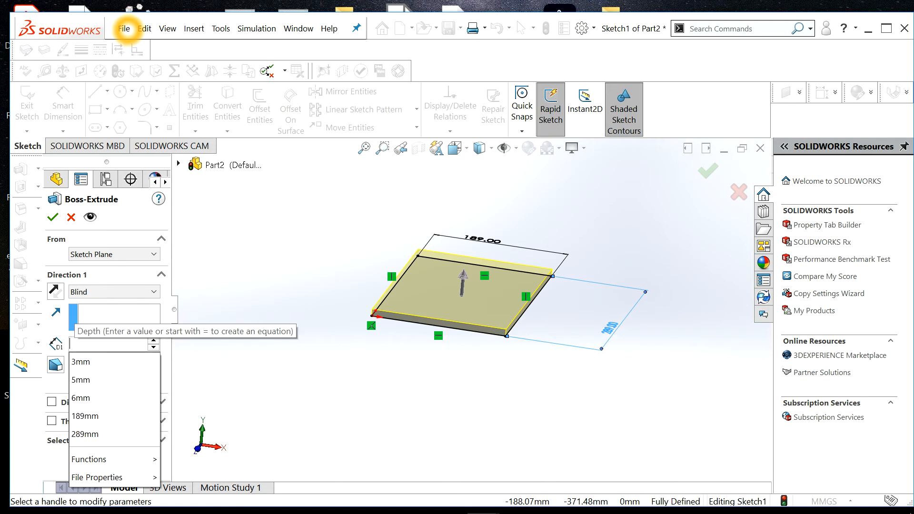
text(34)
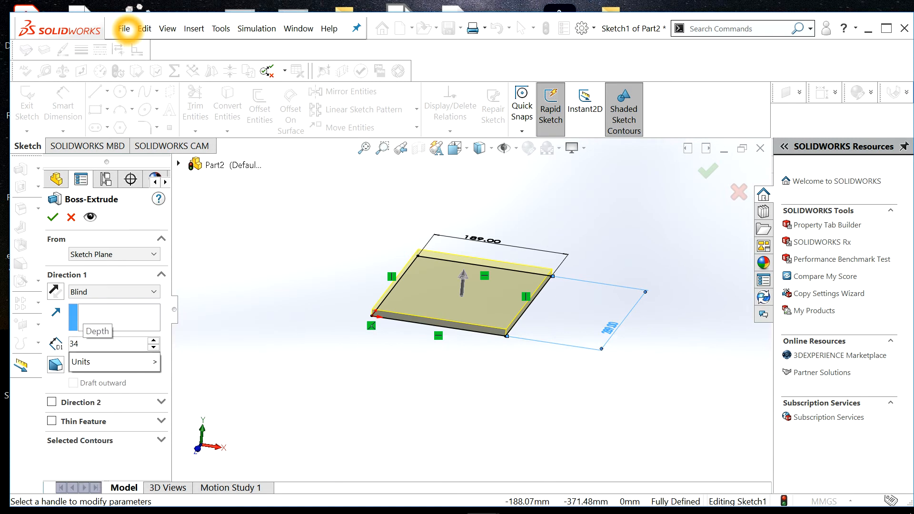
key(Return)
key(Return)
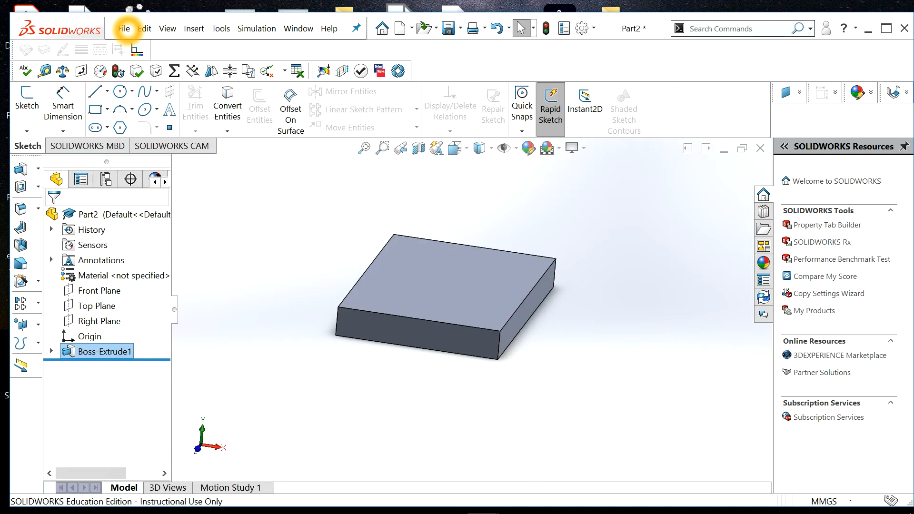
Step: Shell the box with a 1 mm wall thickness, removing its bottom face
middle_drag(448, 305, 456, 208)
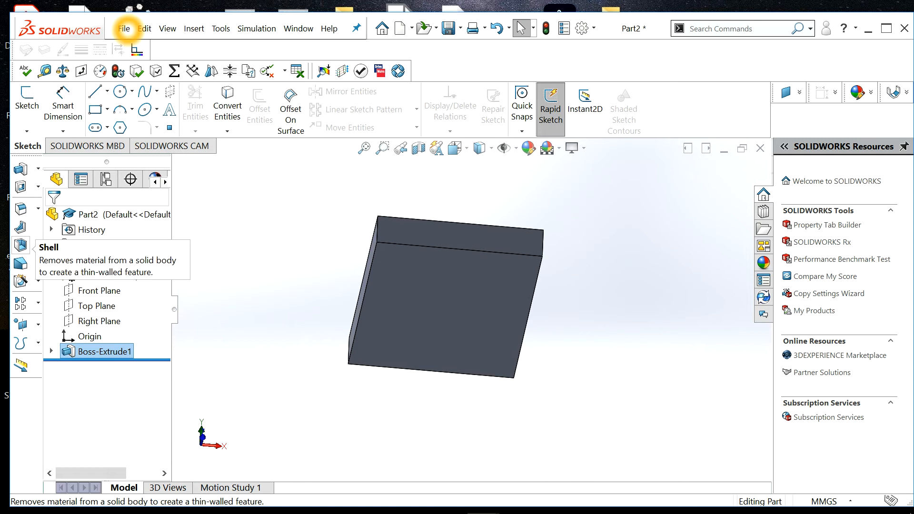
click(20, 244)
click(421, 342)
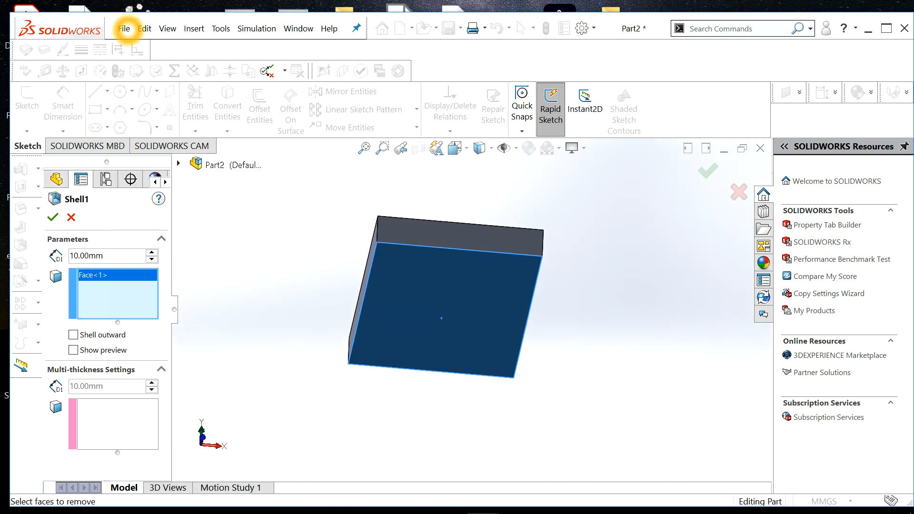
key(BackSpace)
key(BackSpace)
key(BackSpace)
key(BackSpace)
key(BackSpace)
key(BackSpace)
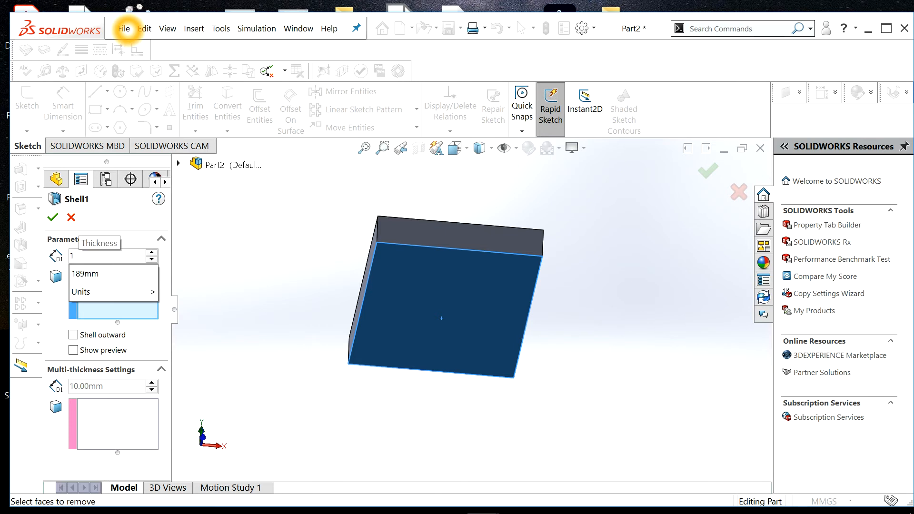
key(Return)
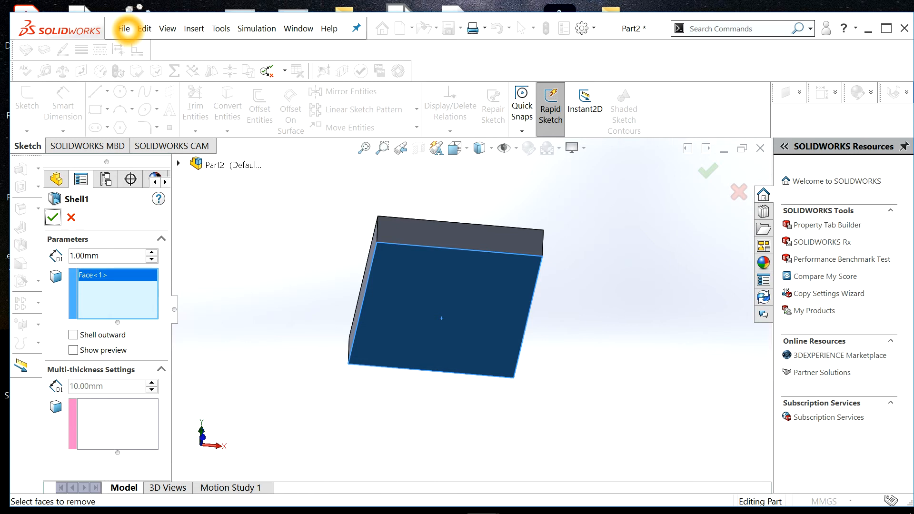
key(Return)
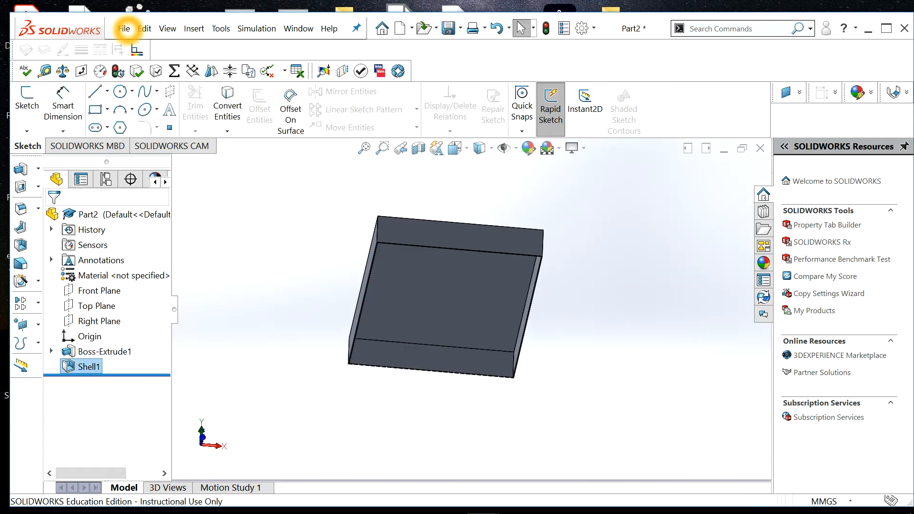
Step: Examine the shelled box's open underside and thin walls up close
scroll(476, 312, up, 3)
scroll(495, 190, down, 2)
middle_drag(491, 276, 489, 206)
scroll(535, 222, down, 2)
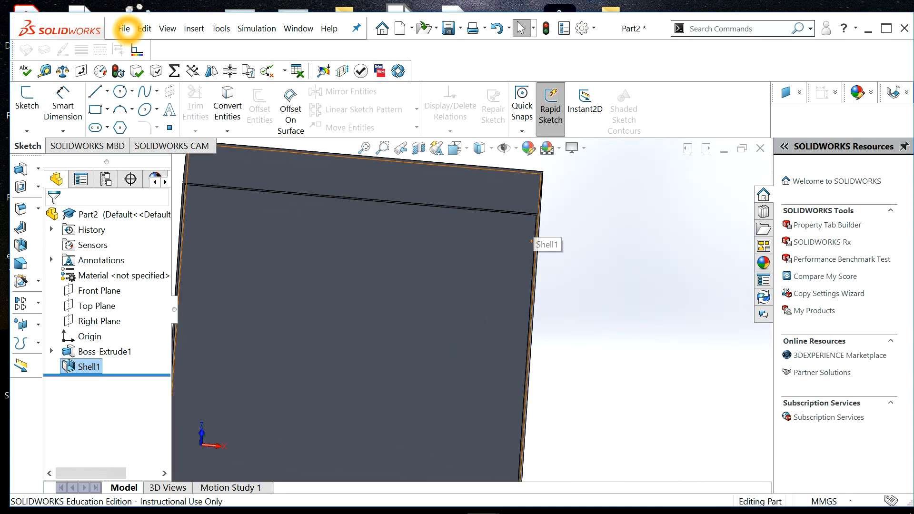
scroll(533, 228, up, 3)
scroll(469, 310, up, 3)
middle_drag(488, 291, 492, 347)
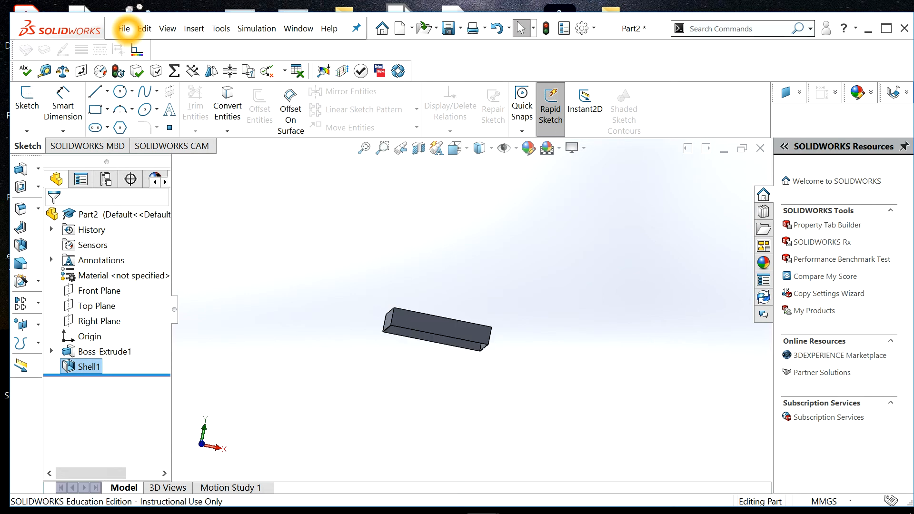
Step: Delete the shell feature from the part
right_click(88, 367)
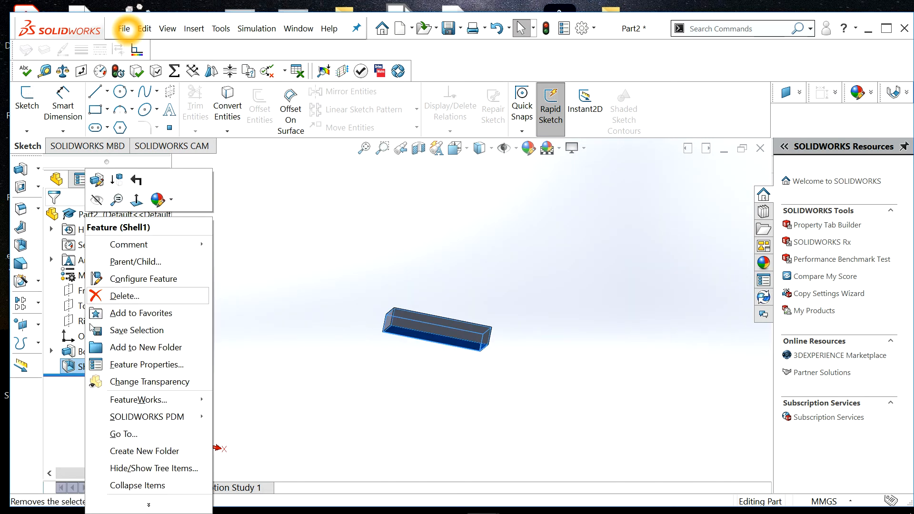
click(112, 298)
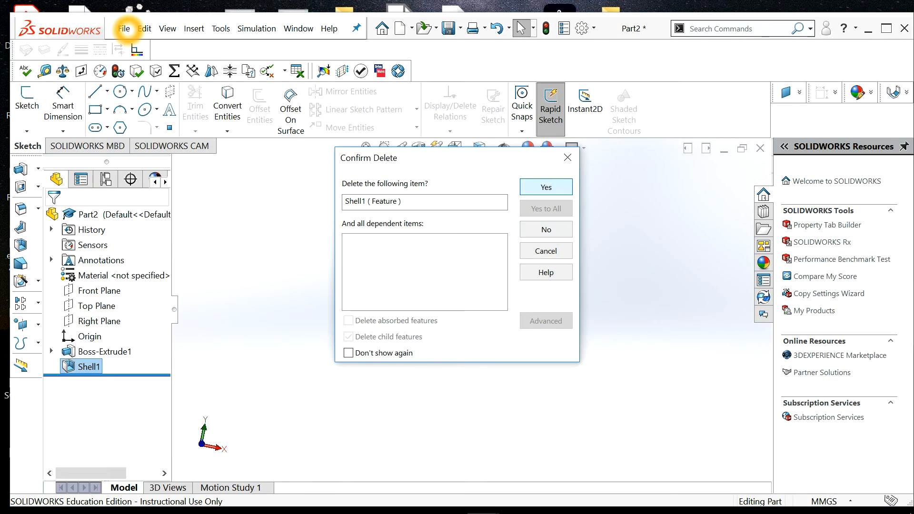
key(Return)
Step: Fillet the edges of all four side faces of the box with a constant 10 mm radius
scroll(463, 298, down, 6)
middle_drag(463, 299, 445, 341)
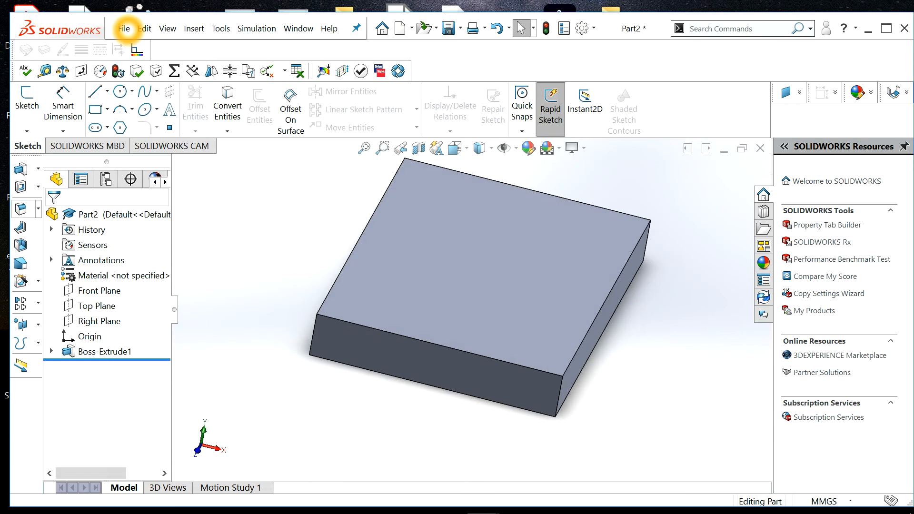
click(20, 209)
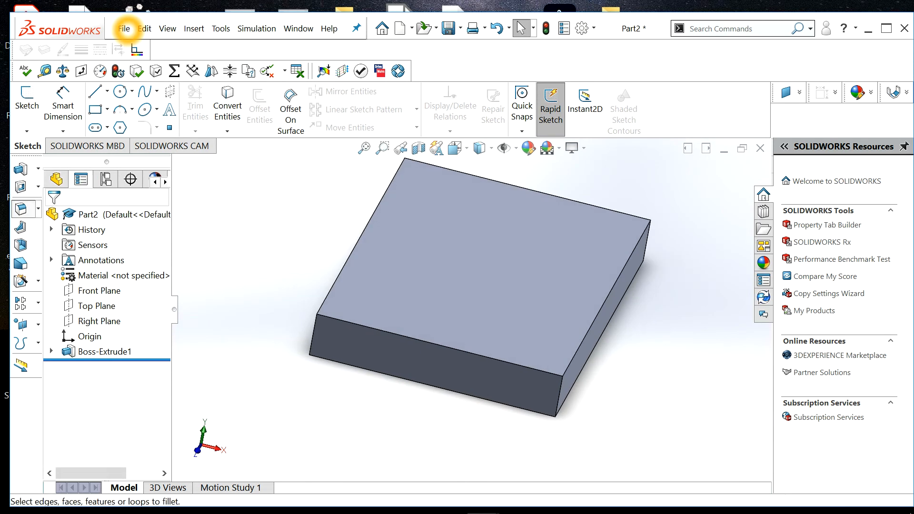
click(425, 350)
click(595, 334)
middle_drag(538, 285, 476, 393)
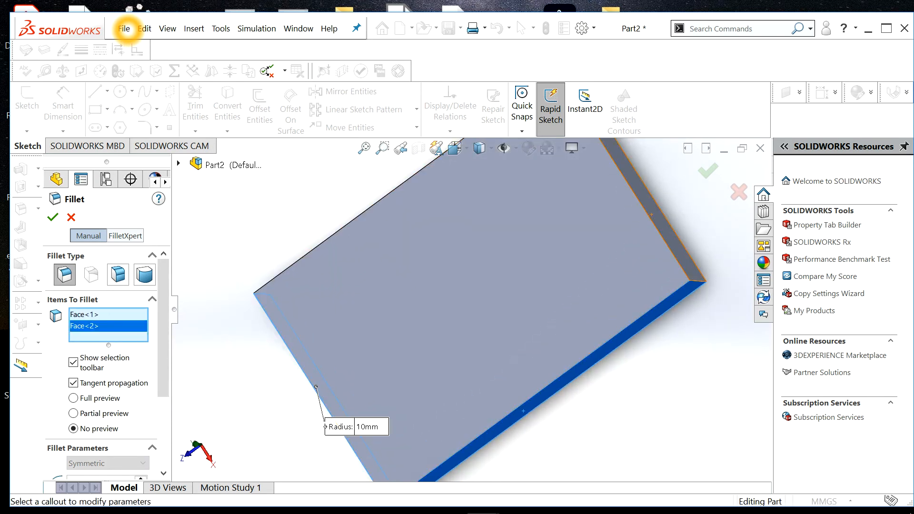
click(653, 214)
middle_drag(522, 201, 583, 245)
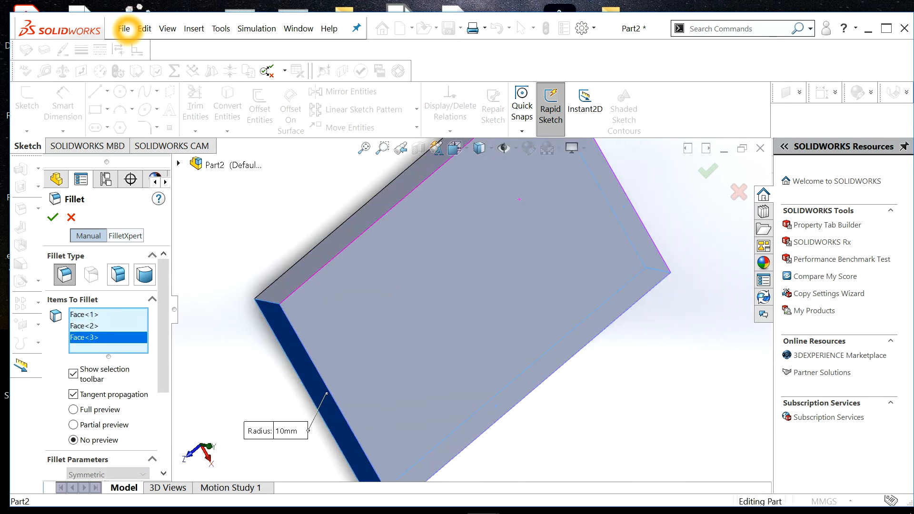
click(406, 186)
middle_drag(406, 205, 357, 159)
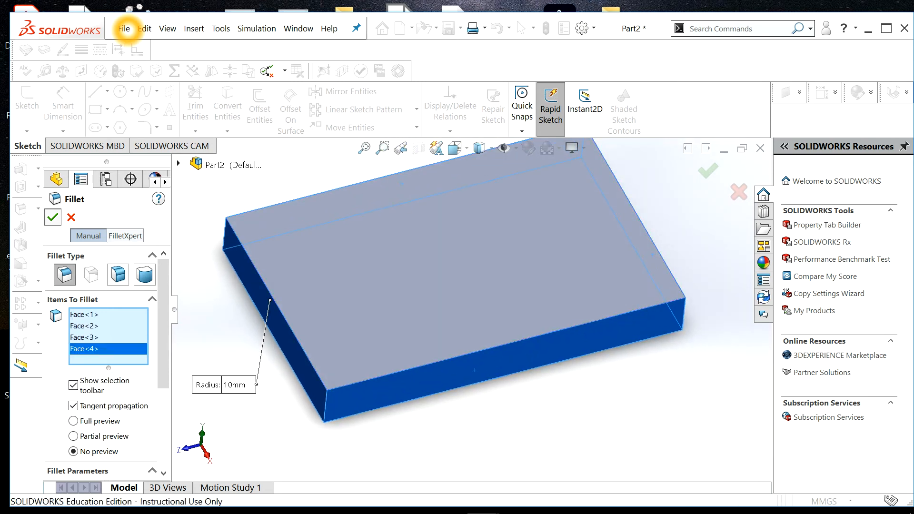
Step: Shell the filleted box with a 1 mm wall thickness, removing its bottom face
middle_drag(453, 286, 449, 174)
click(457, 298)
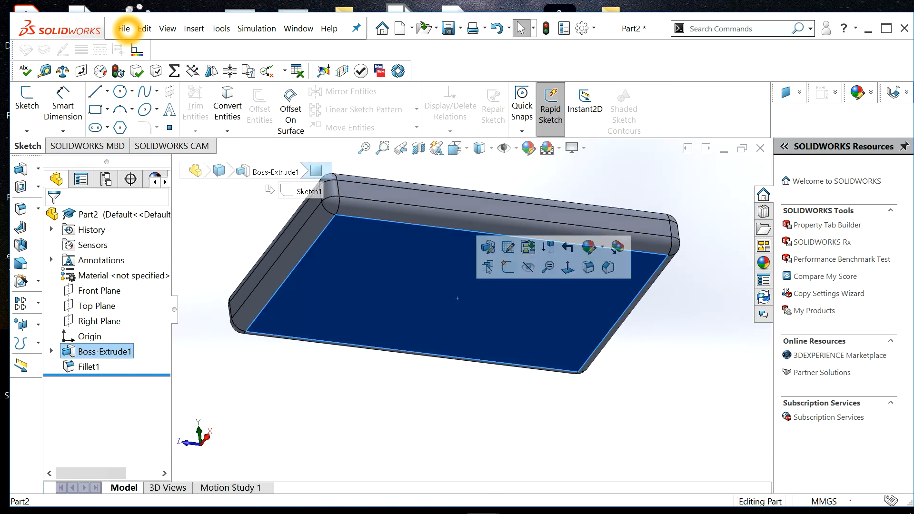
click(20, 245)
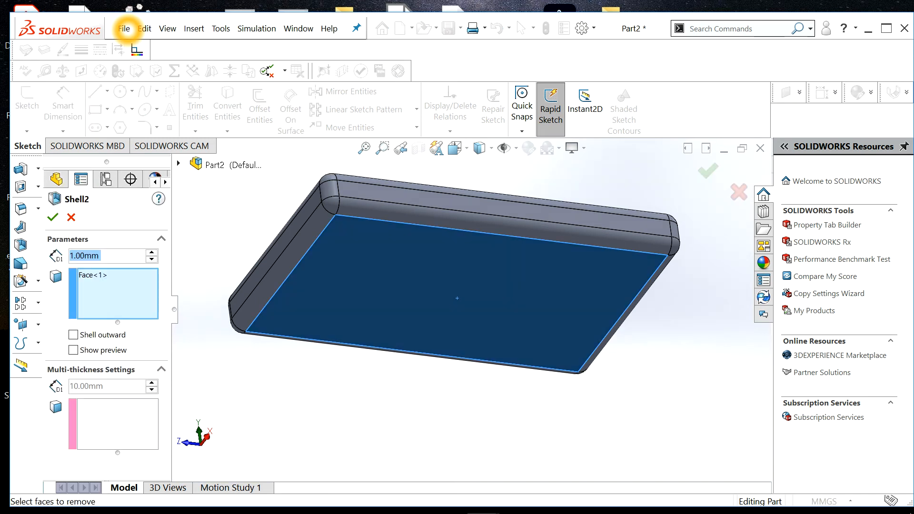
key(Return)
middle_drag(457, 286, 510, 334)
scroll(481, 300, up, 2)
scroll(481, 298, down, 1)
scroll(481, 298, down, 1)
scroll(509, 333, down, 1)
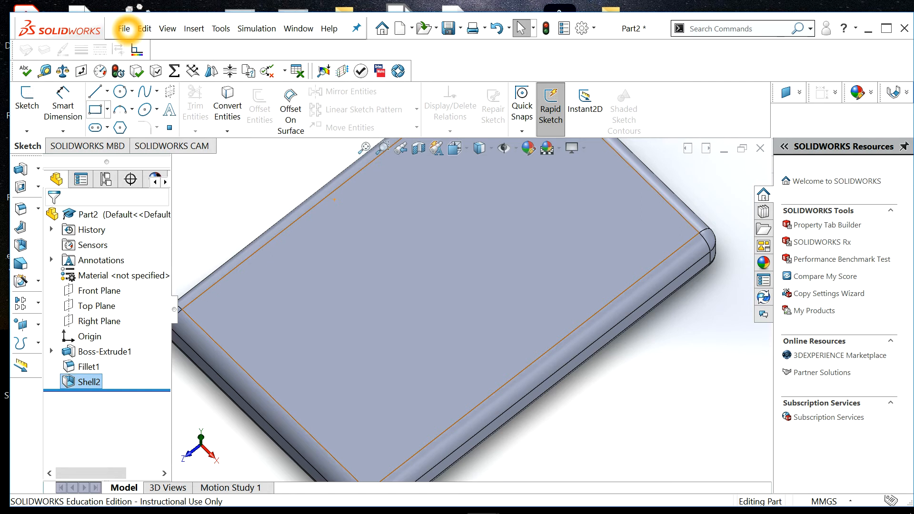
Step: Sketch two parallel rectangles side by side on the cover's top face, the second about 50 × 16 mm
click(429, 262)
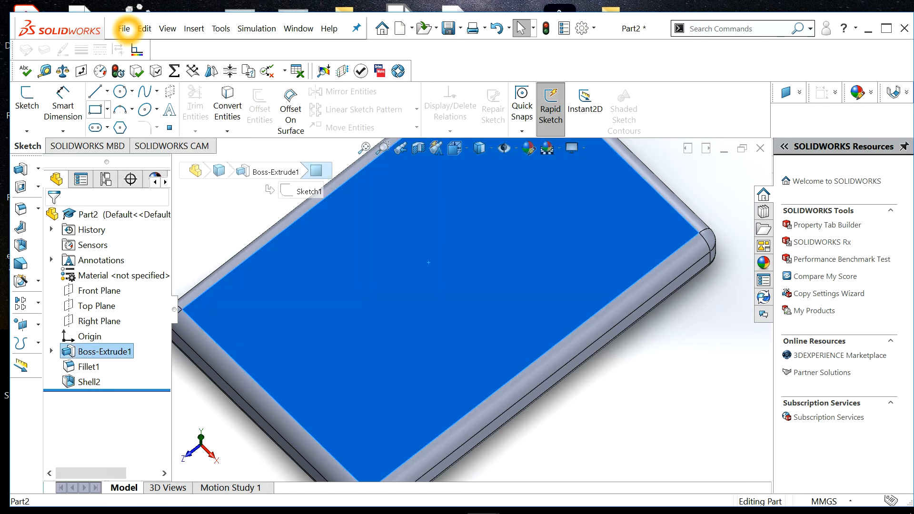
click(95, 109)
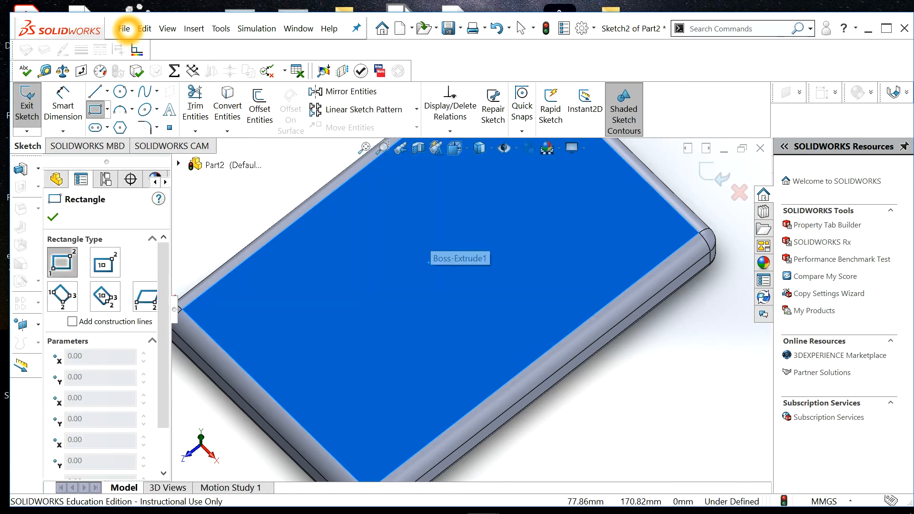
click(447, 221)
click(522, 257)
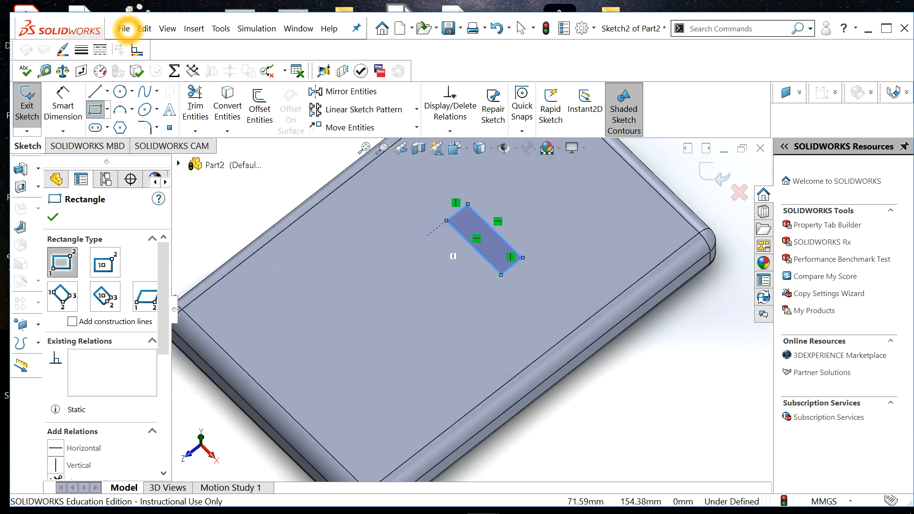
click(407, 250)
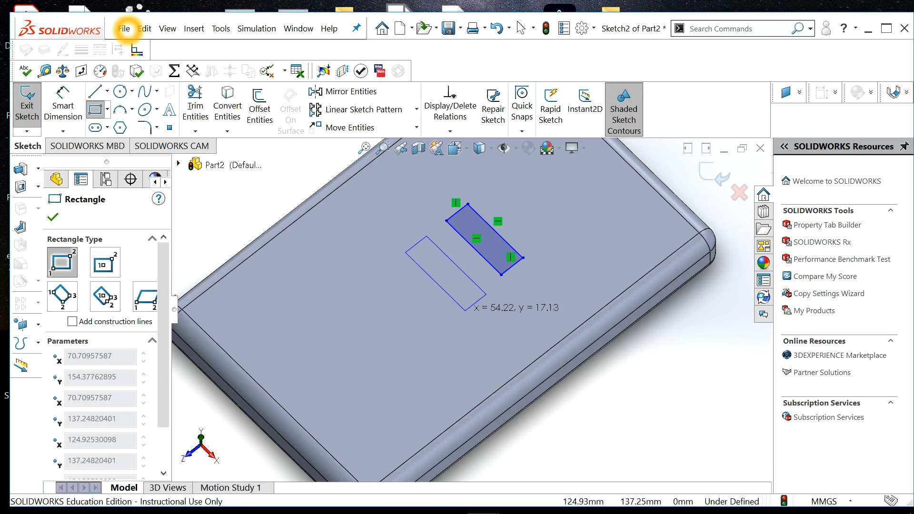
click(482, 290)
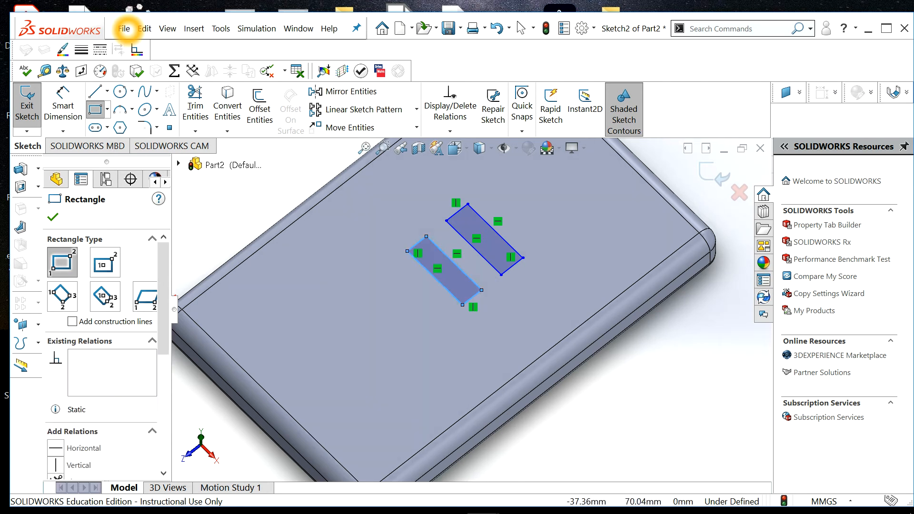
key(Escape)
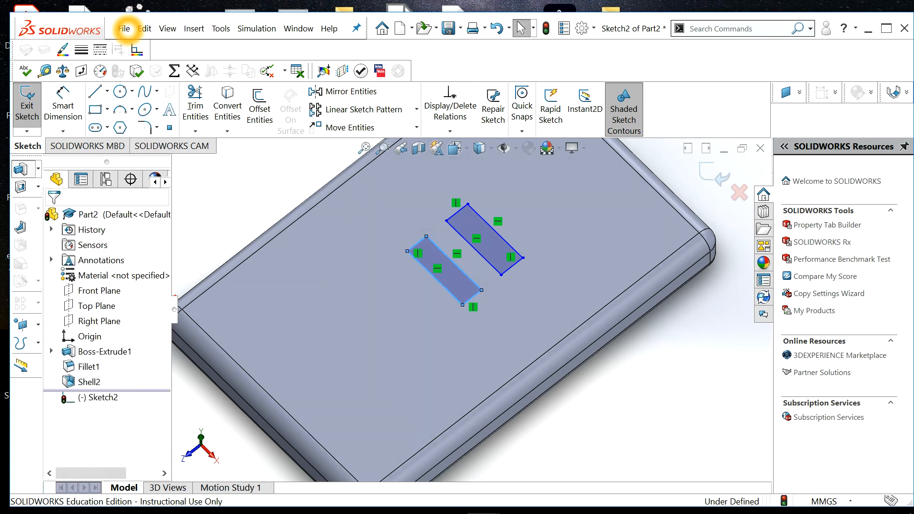
Step: Extrude both rectangles upward as blind bosses 64 mm high, merged with the cover
click(20, 169)
middle_drag(567, 249, 590, 212)
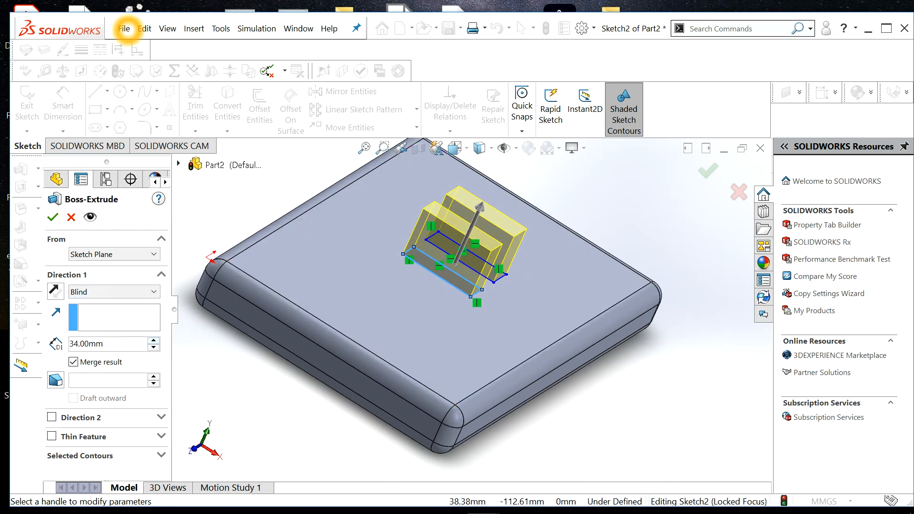
key(Up)
key(Up)
key(Up)
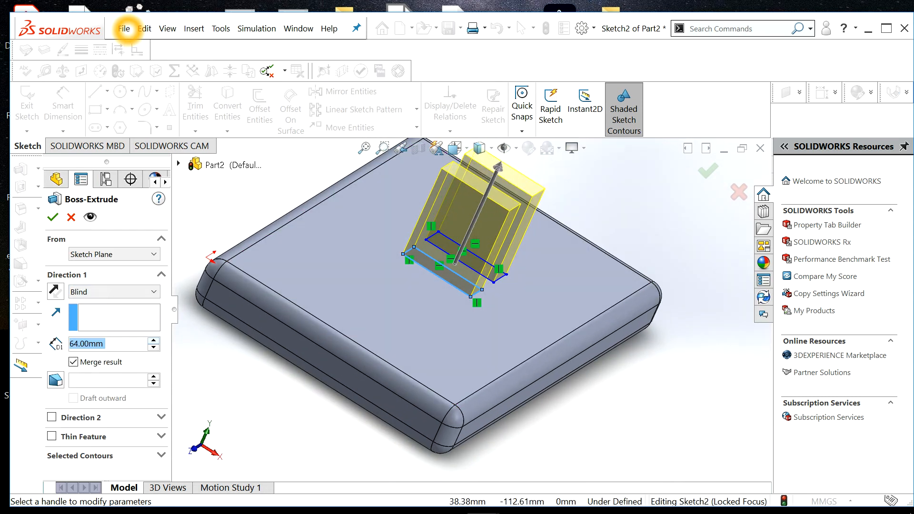
key(Return)
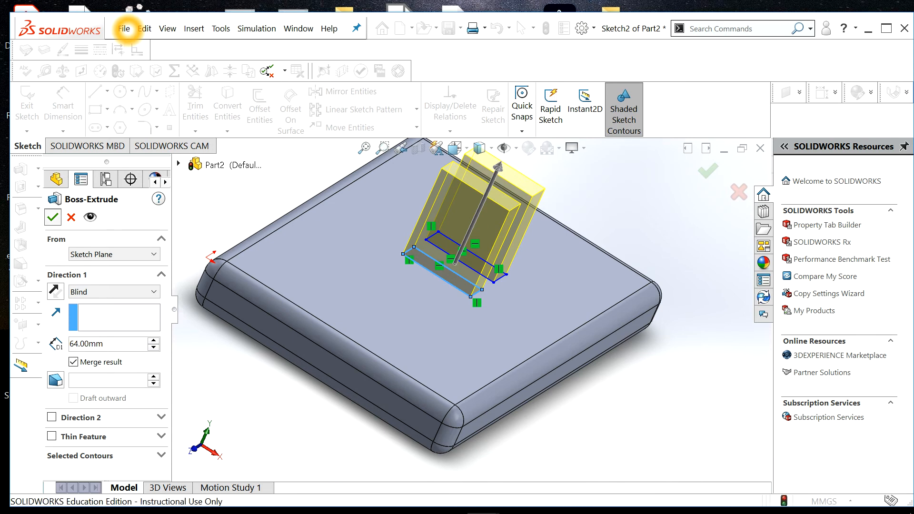
Step: Fillet the top faces of both upright plates with a 10 mm radius, using FeatureXpert and keeping its partial results
scroll(477, 286, up, 3)
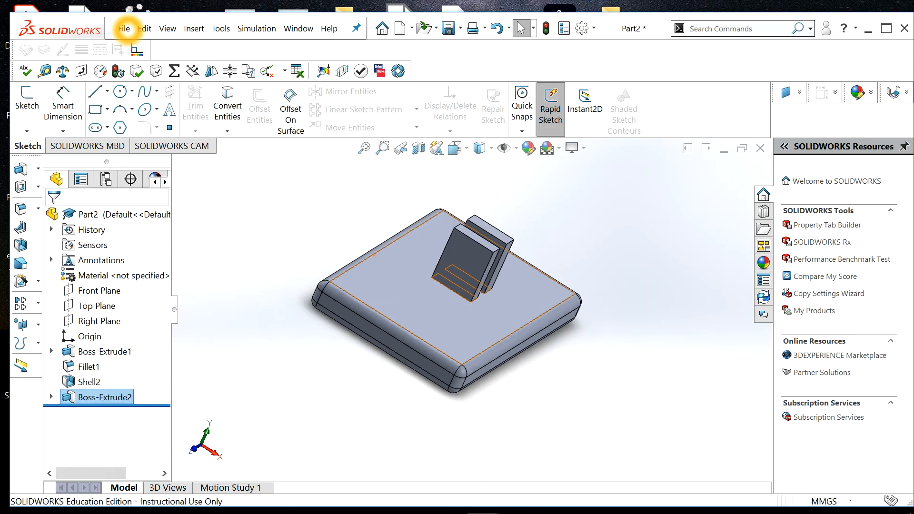
scroll(476, 286, down, 2)
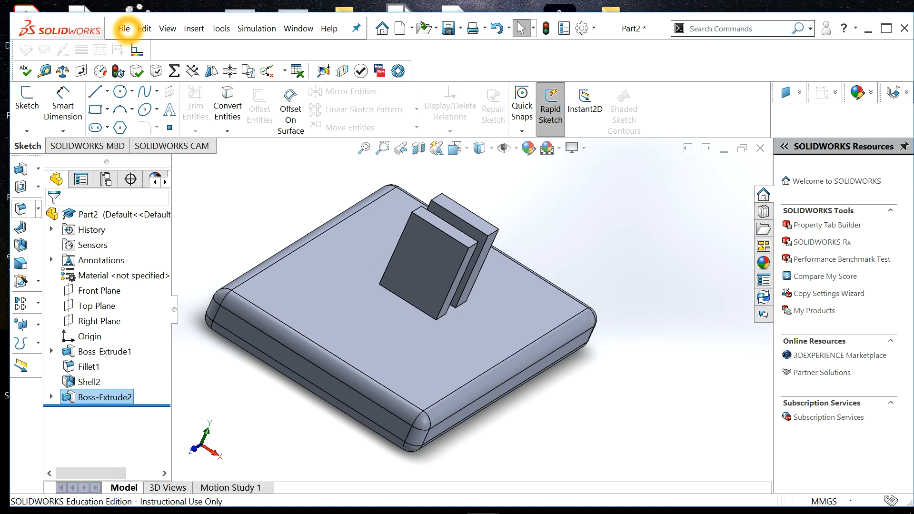
click(21, 209)
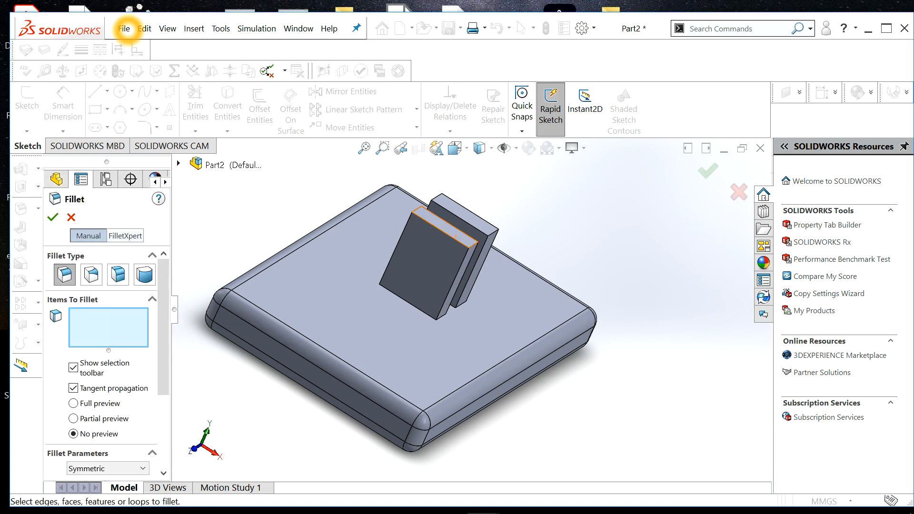
click(455, 234)
click(478, 221)
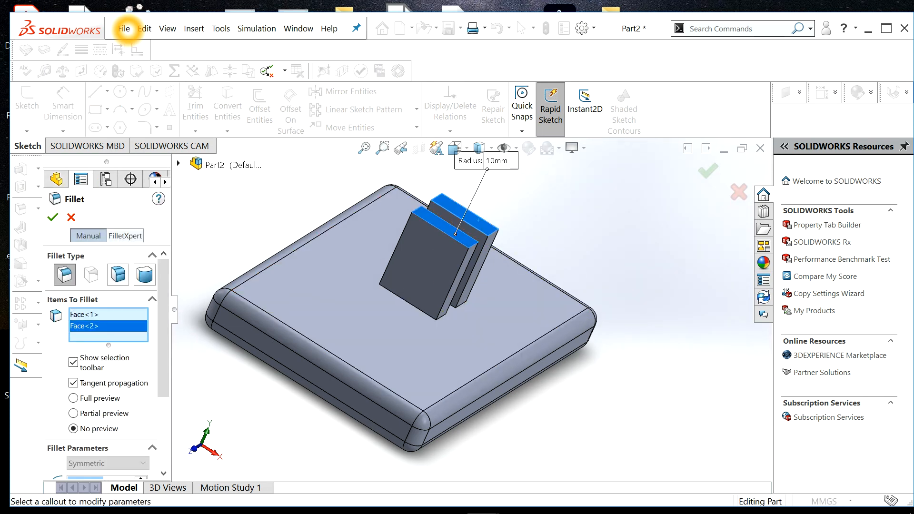
key(Return)
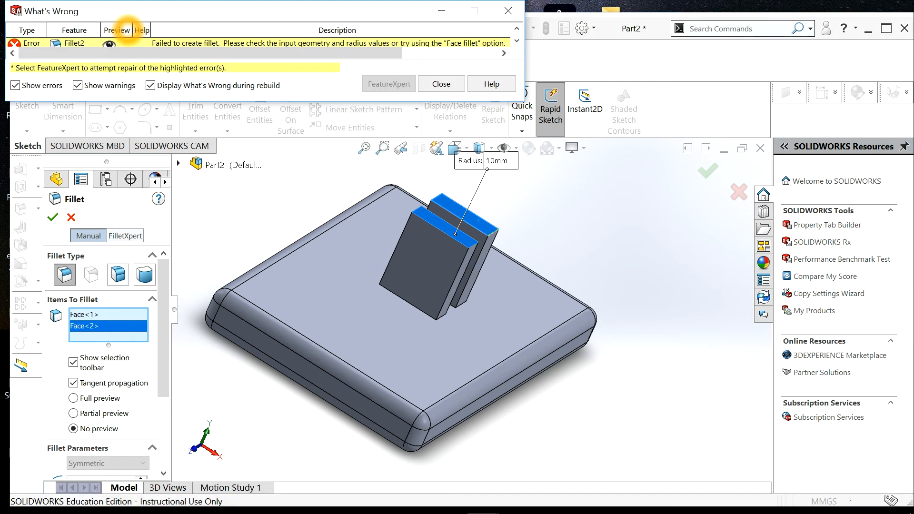
key(Return)
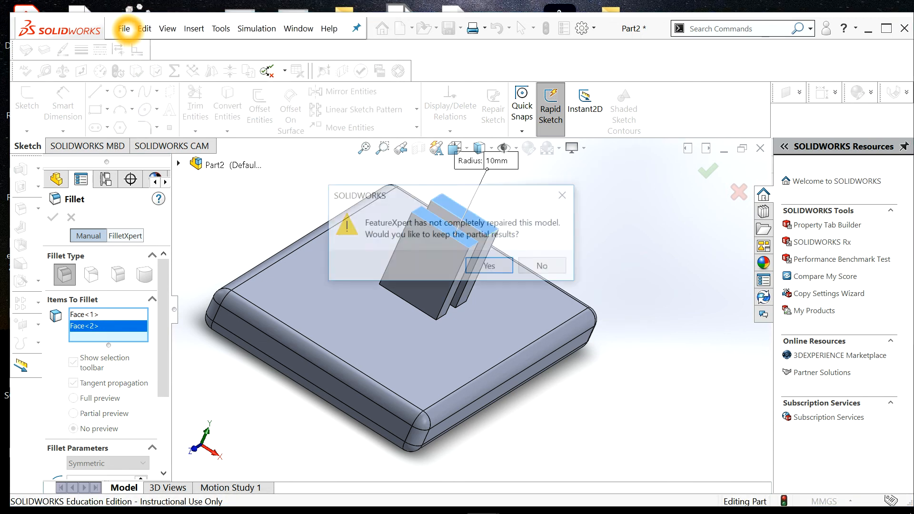
key(Return)
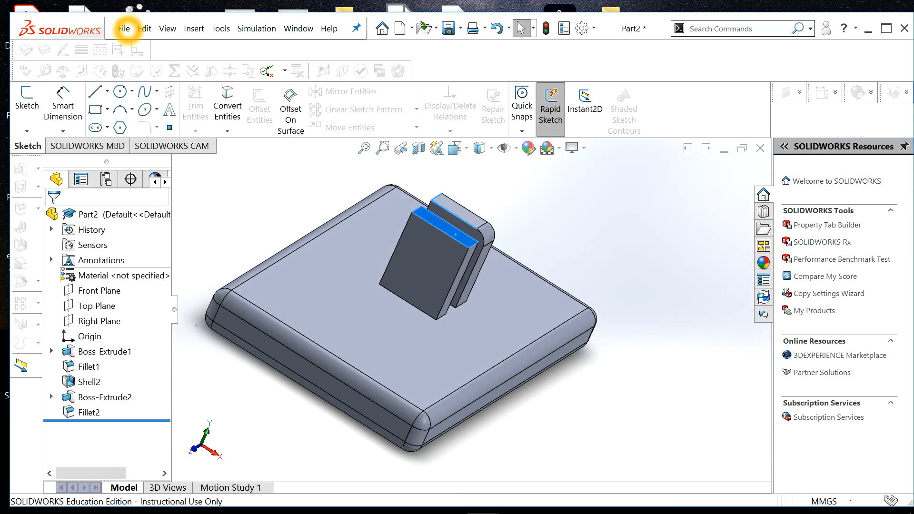
scroll(454, 238, down, 2)
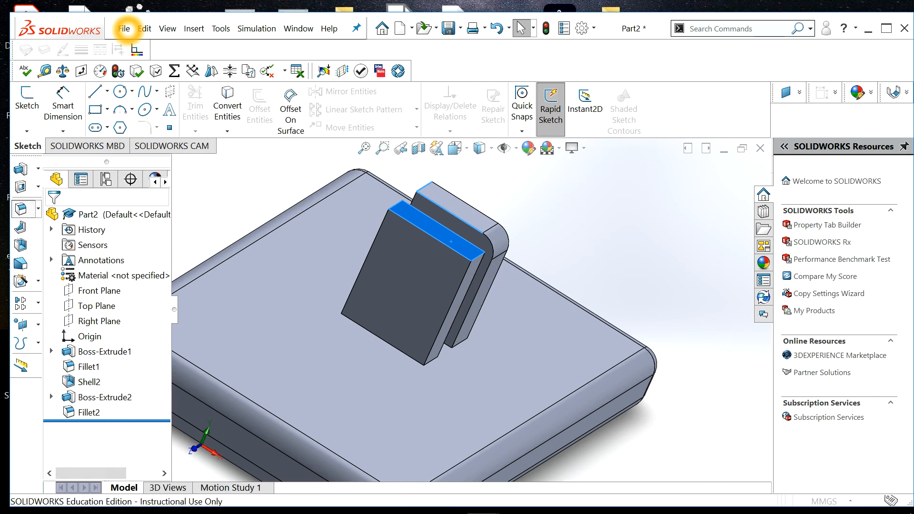
click(21, 209)
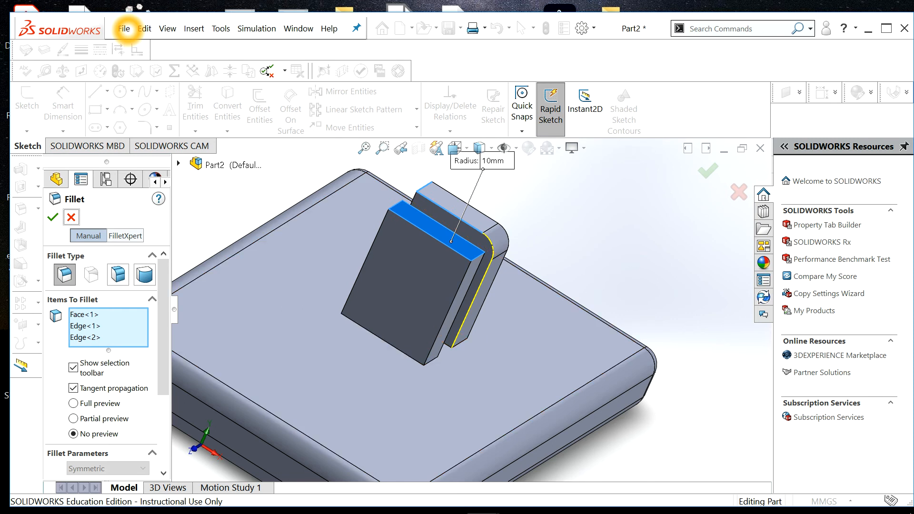
key(Return)
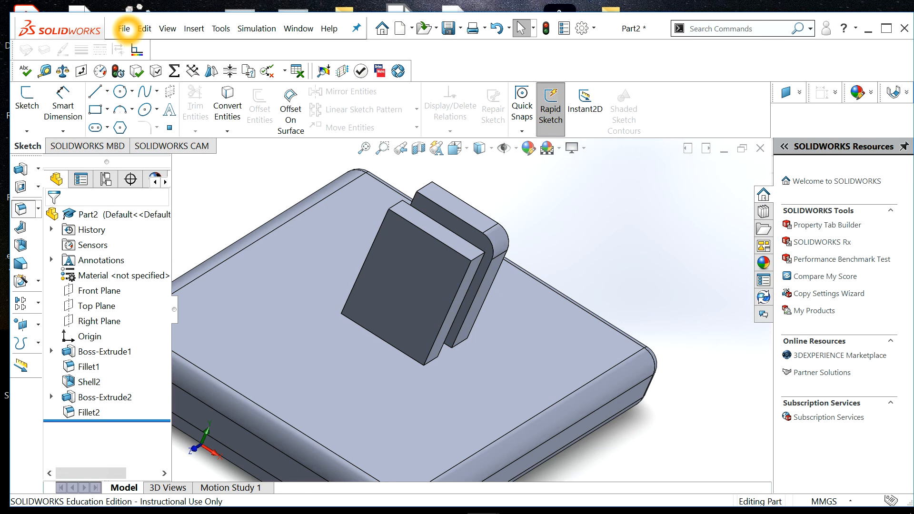
Step: Fillet the three remaining sharp upper corner edges of the two plates with a 10 mm radius
click(20, 208)
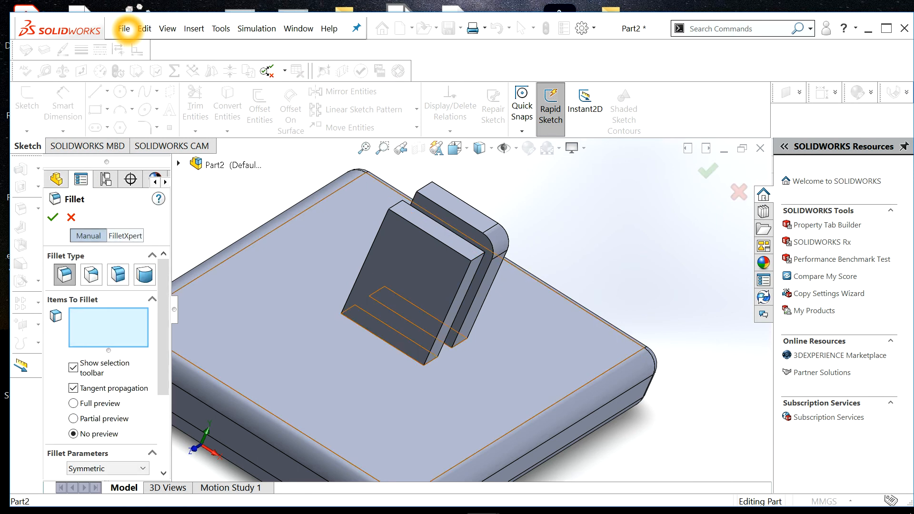
scroll(356, 226, down, 1)
middle_drag(356, 225, 357, 262)
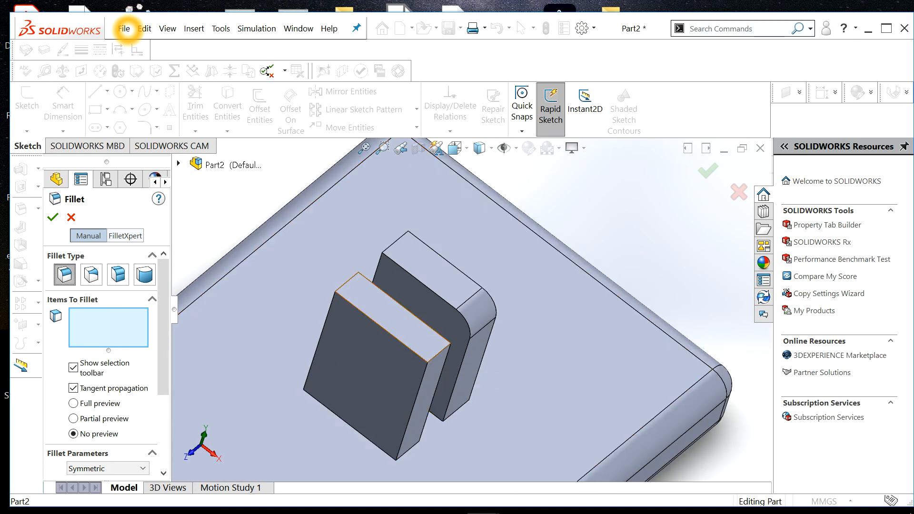
click(434, 356)
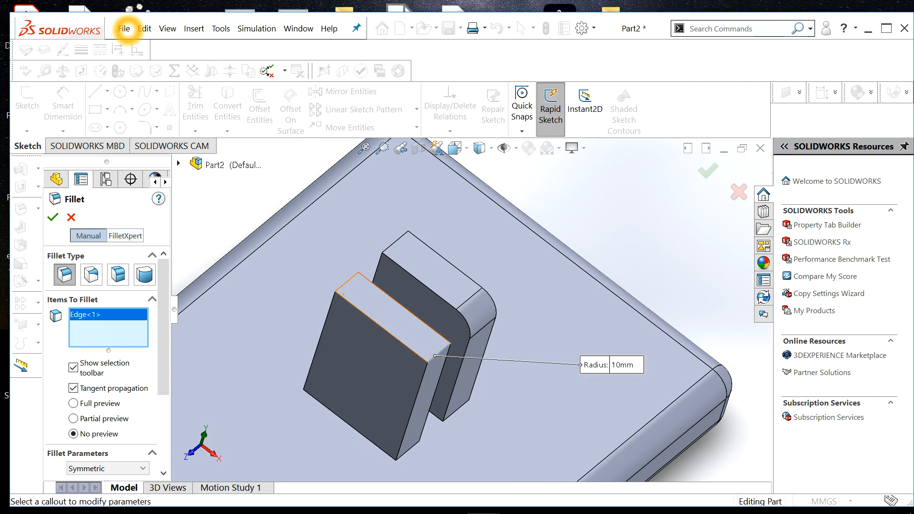
click(345, 281)
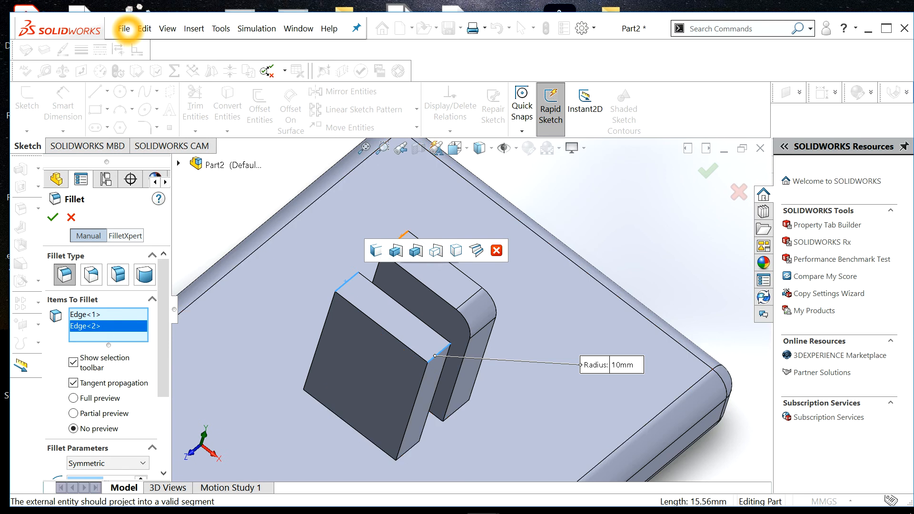
click(404, 235)
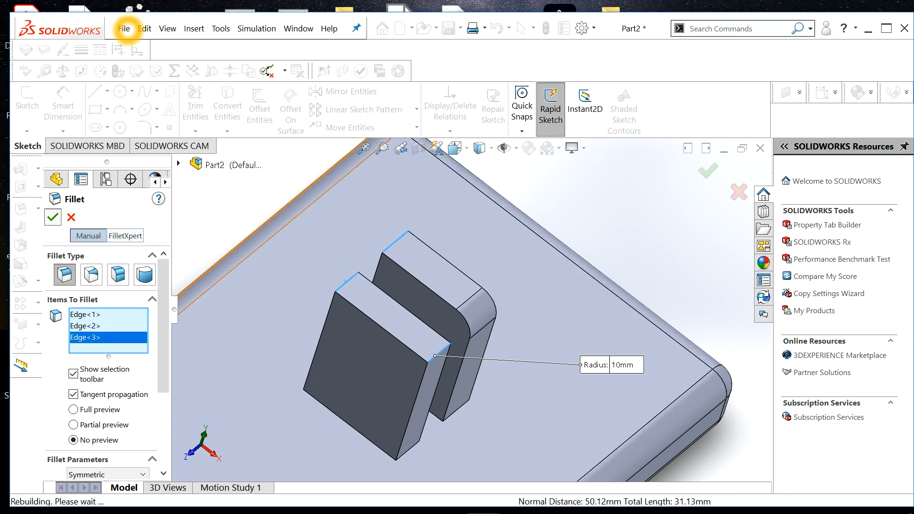
key(Return)
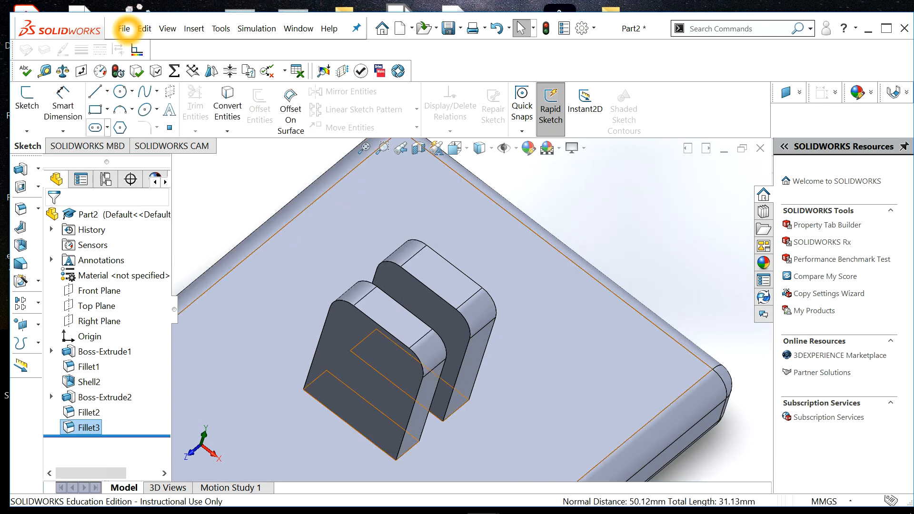
Step: Sketch a circle about 17 mm in diameter near the middle of the front plate's outer face
scroll(414, 362, up, 1)
scroll(456, 248, down, 3)
scroll(467, 317, up, 3)
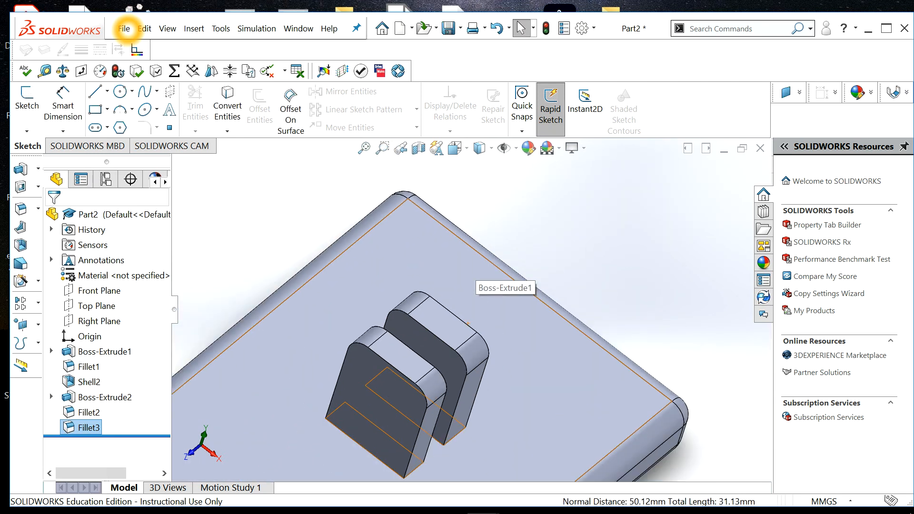
scroll(471, 309, up, 2)
middle_drag(493, 448, 533, 401)
scroll(430, 402, down, 2)
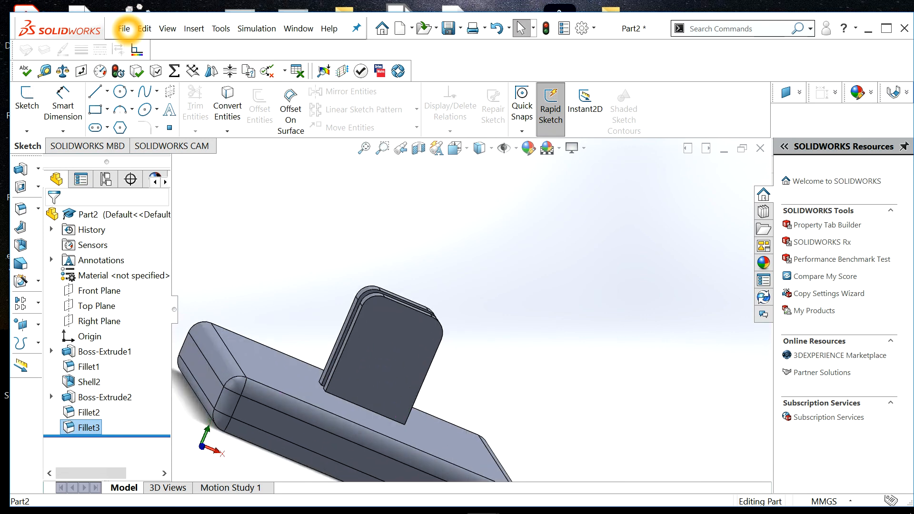
scroll(402, 401, down, 1)
click(378, 327)
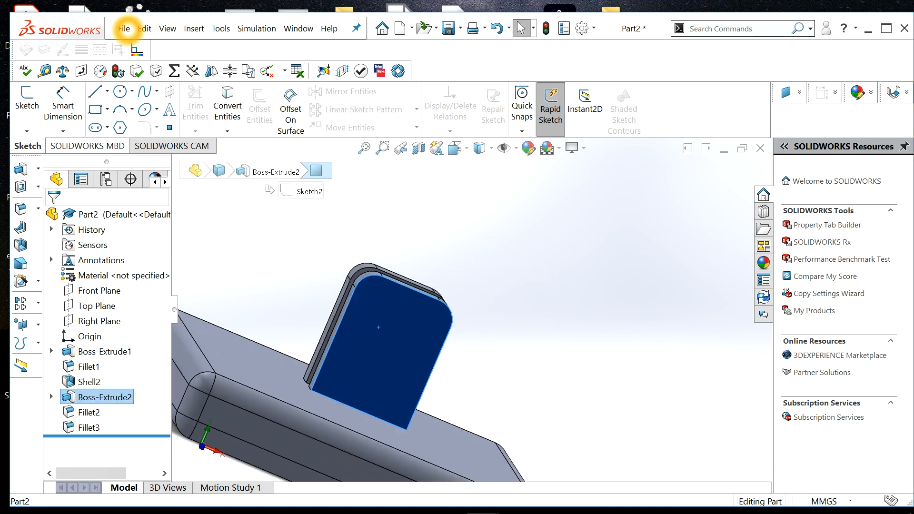
click(120, 91)
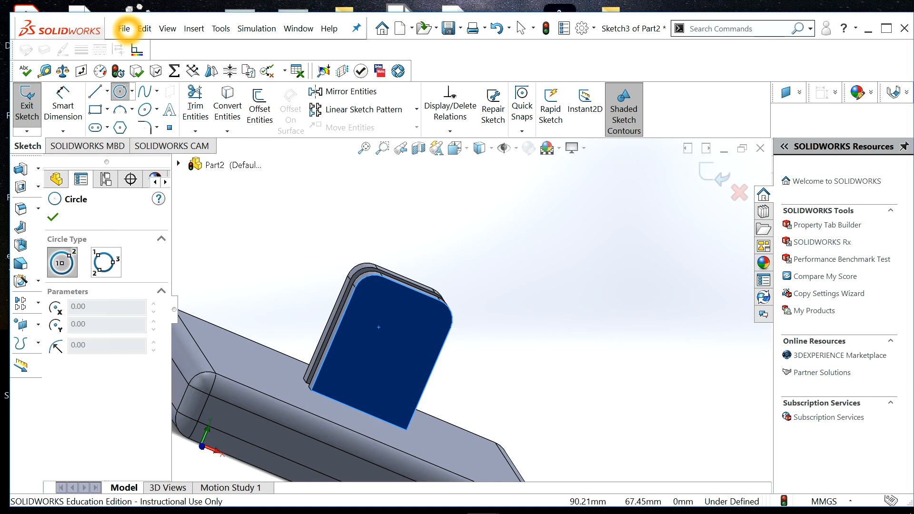
click(383, 346)
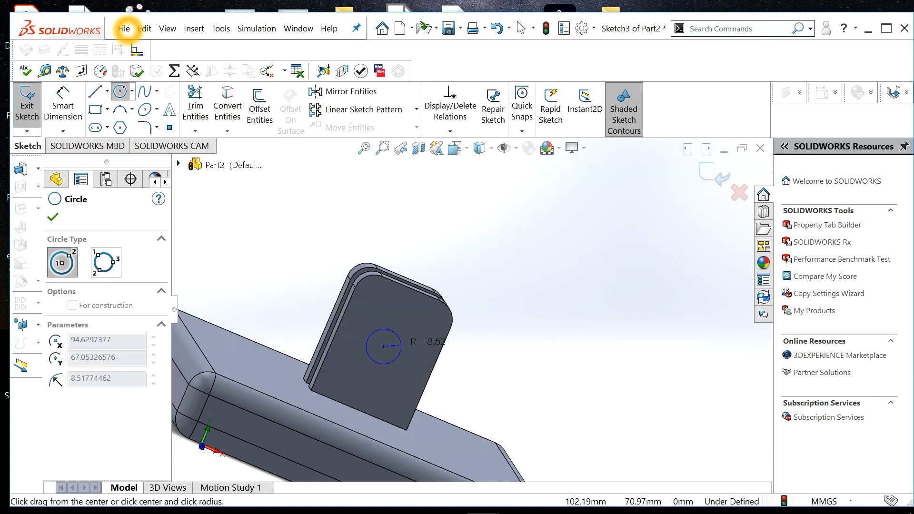
click(401, 346)
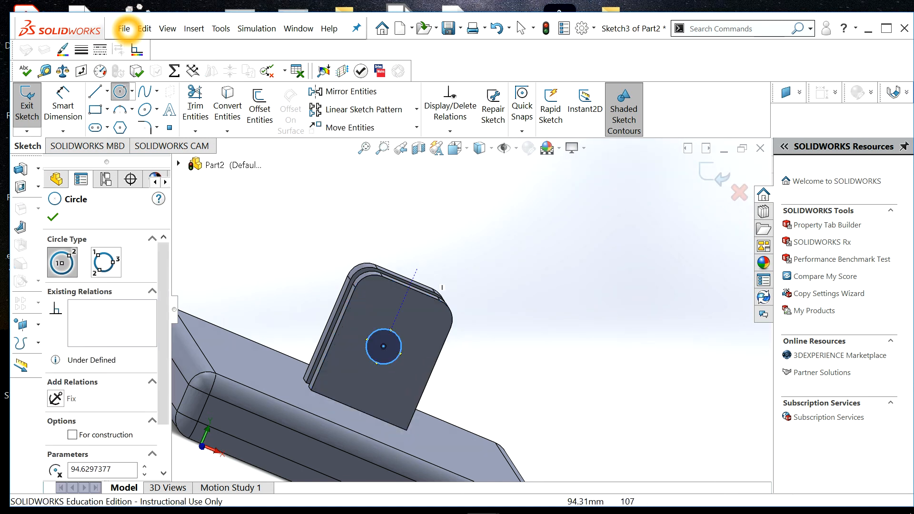
key(Escape)
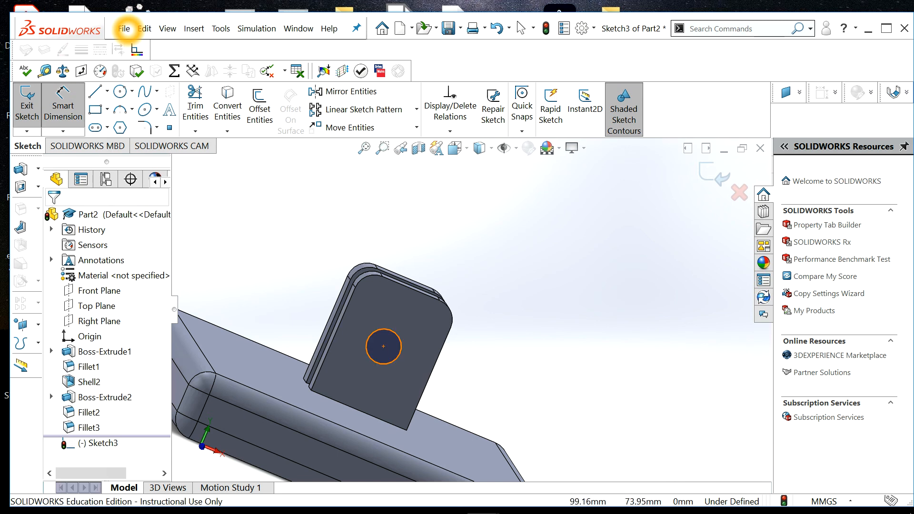
Step: Dimension the circle on the front plate's face and set its diameter to 8 mm
click(398, 337)
click(516, 314)
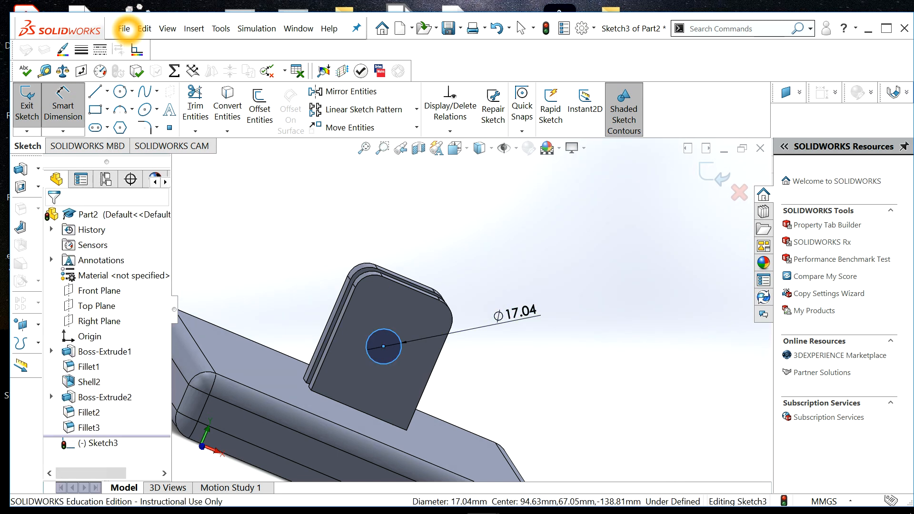
text(=)
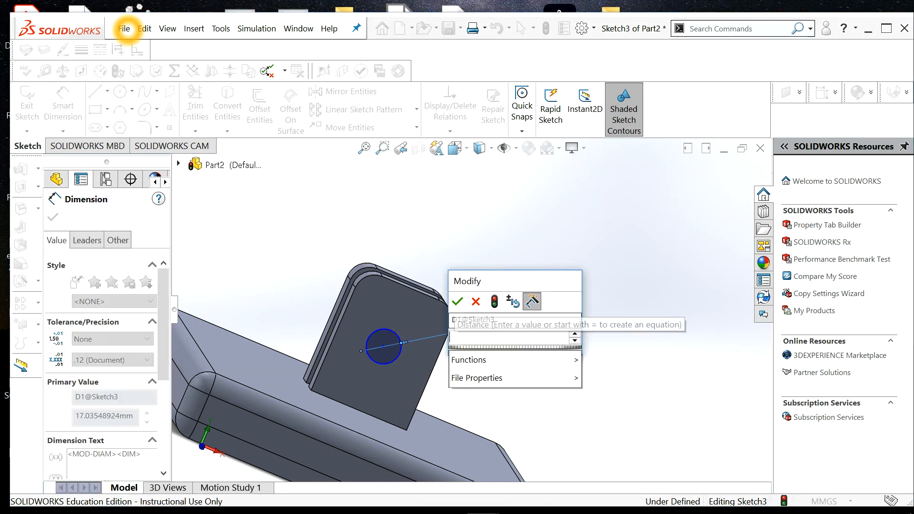
key(BackSpace)
text(8)
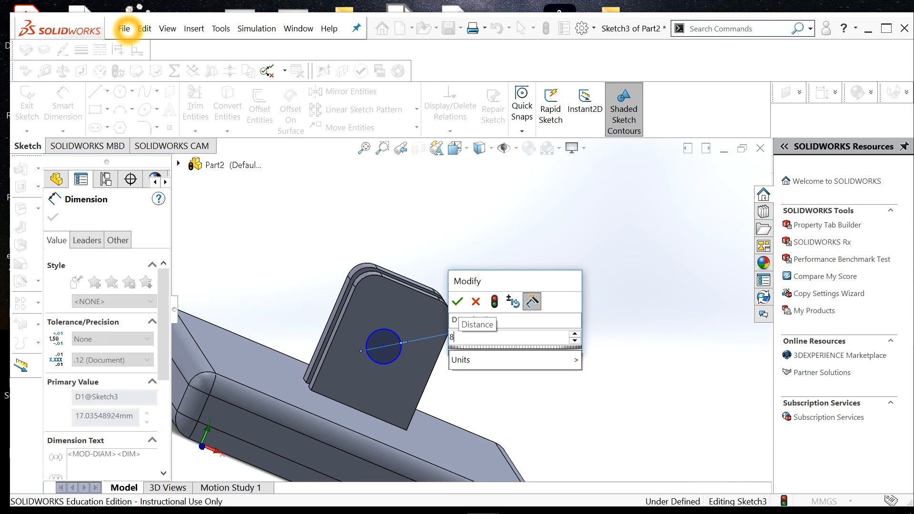
key(Return)
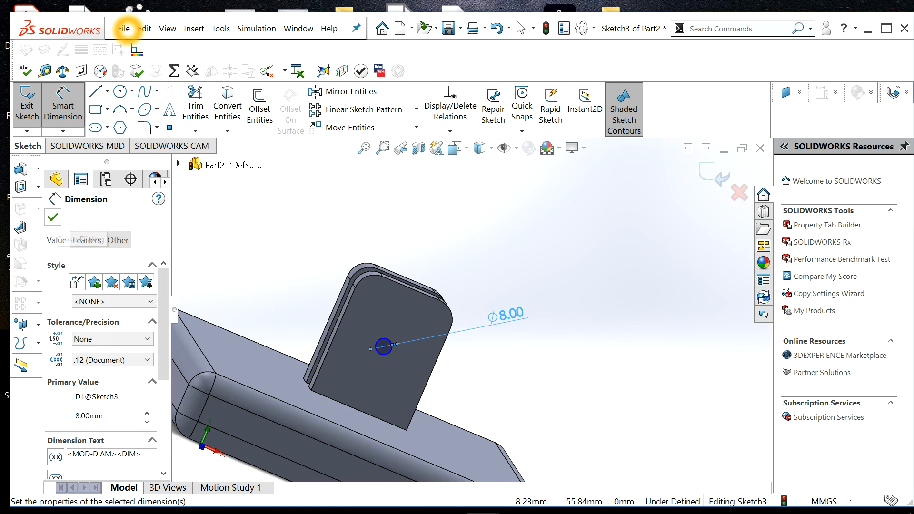
key(Escape)
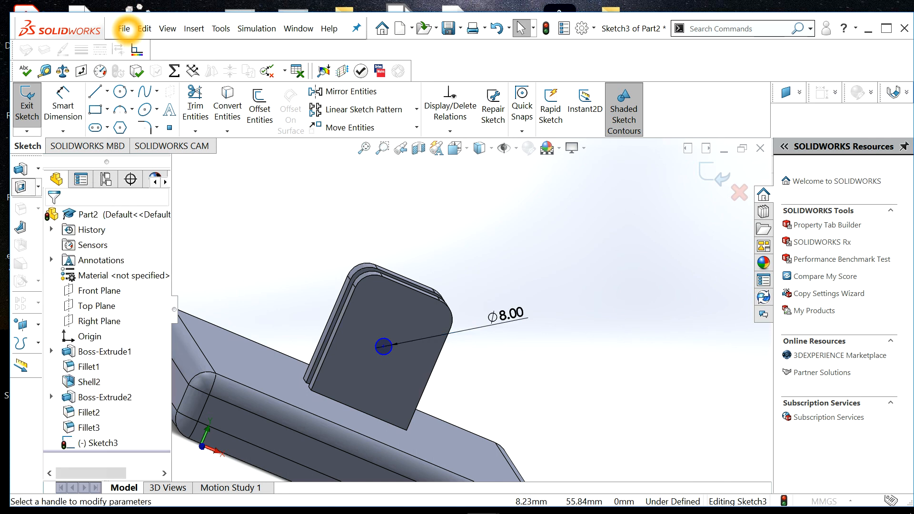
Step: Cut-extrude the circle as a blind cut 64 mm deep through both upright plates
click(20, 187)
middle_drag(381, 343, 500, 388)
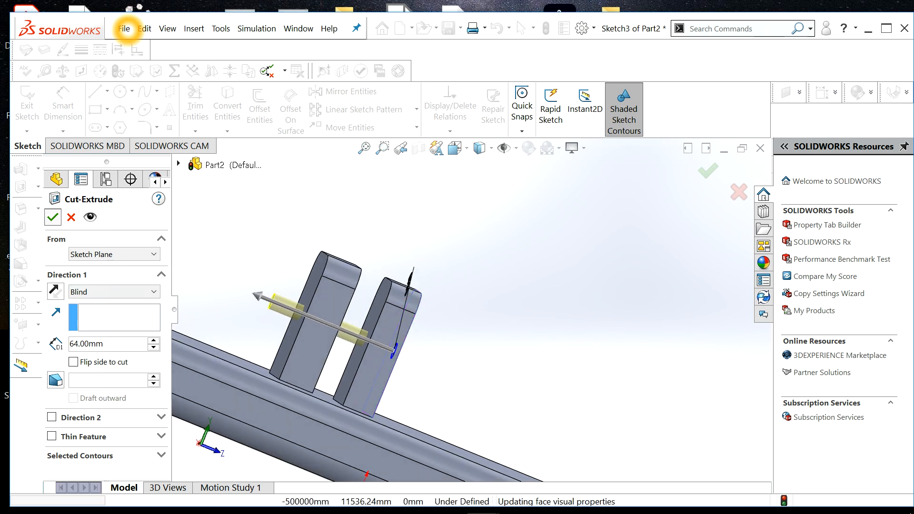
key(Return)
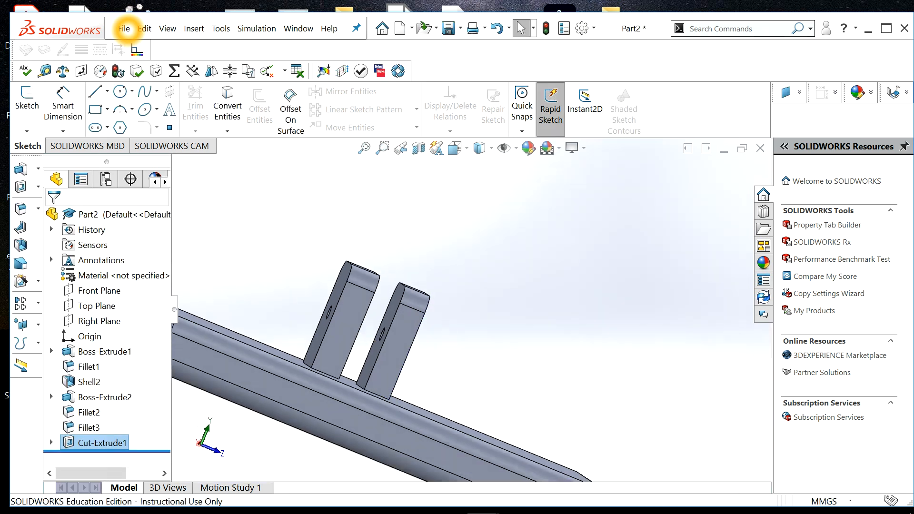
scroll(419, 305, down, 3)
scroll(419, 305, up, 4)
middle_drag(420, 305, 329, 338)
middle_drag(424, 338, 520, 340)
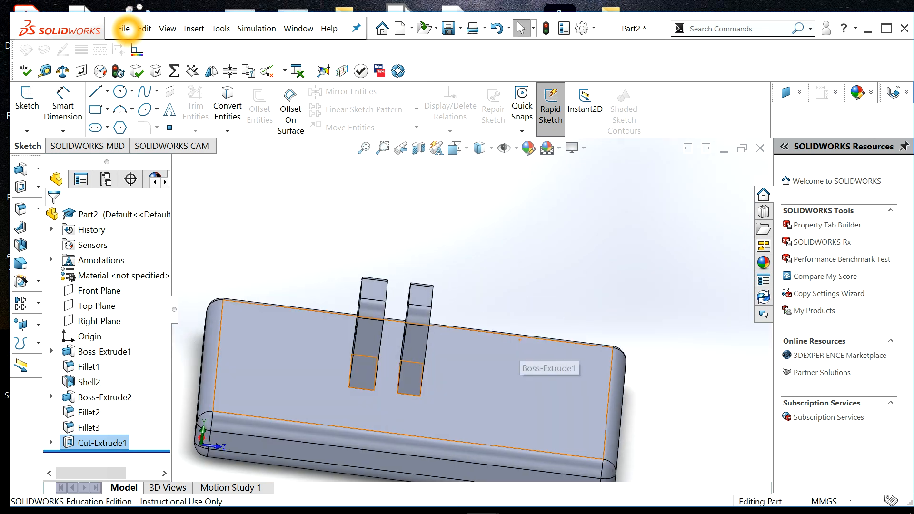
Step: Start saving the part with Save As and go to the 2020 folder in Documents
click(125, 29)
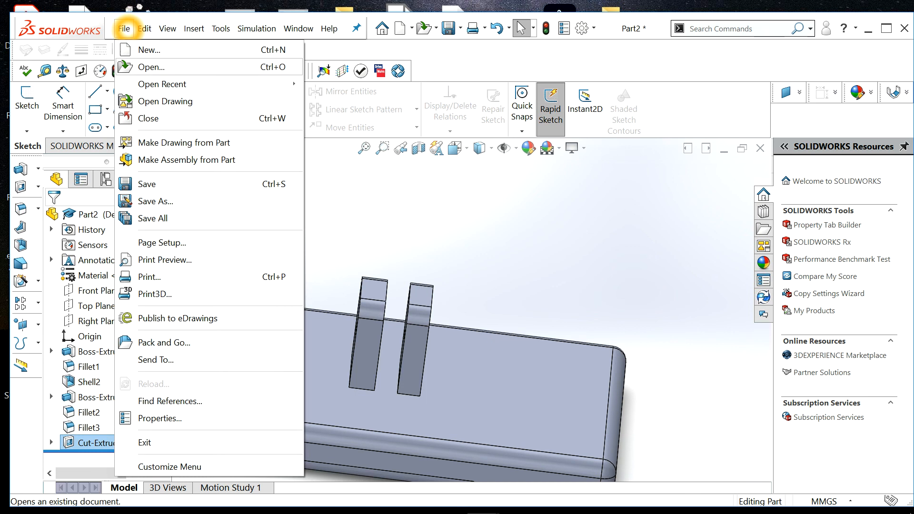
click(156, 201)
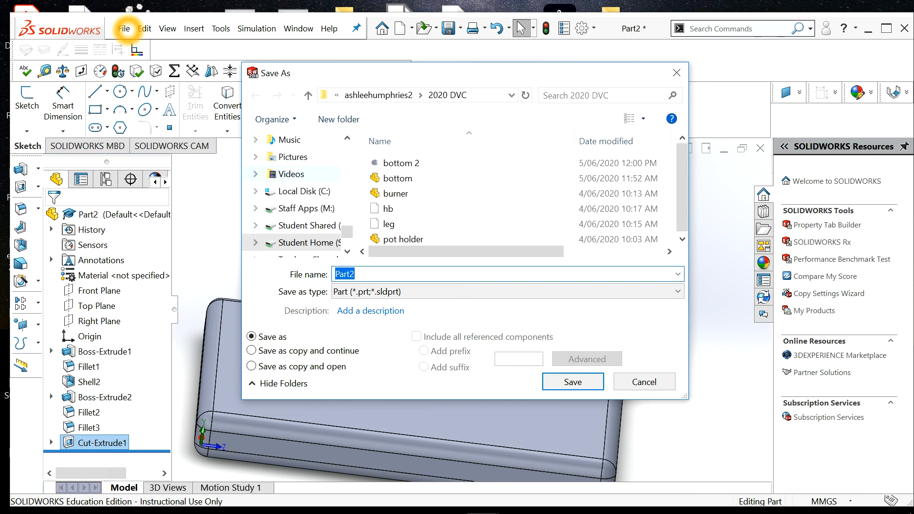
scroll(295, 209, up, 1)
click(300, 157)
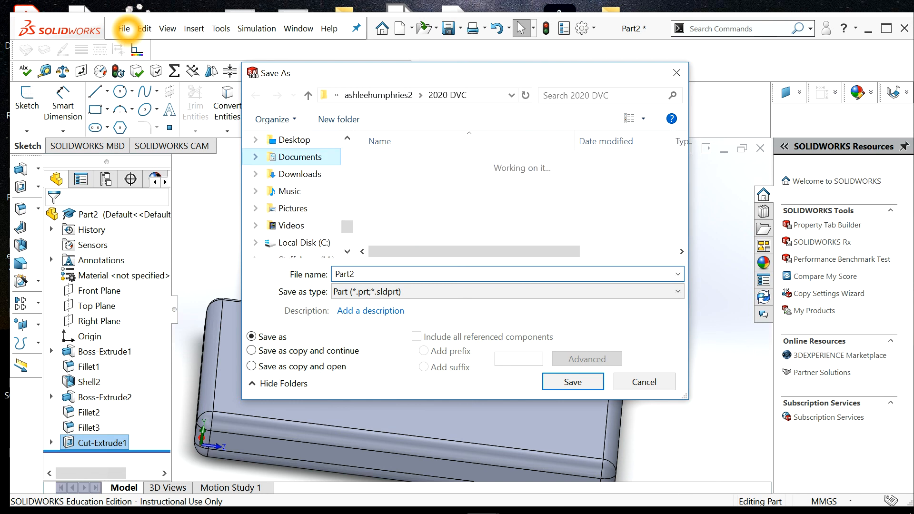
scroll(429, 198, down, 4)
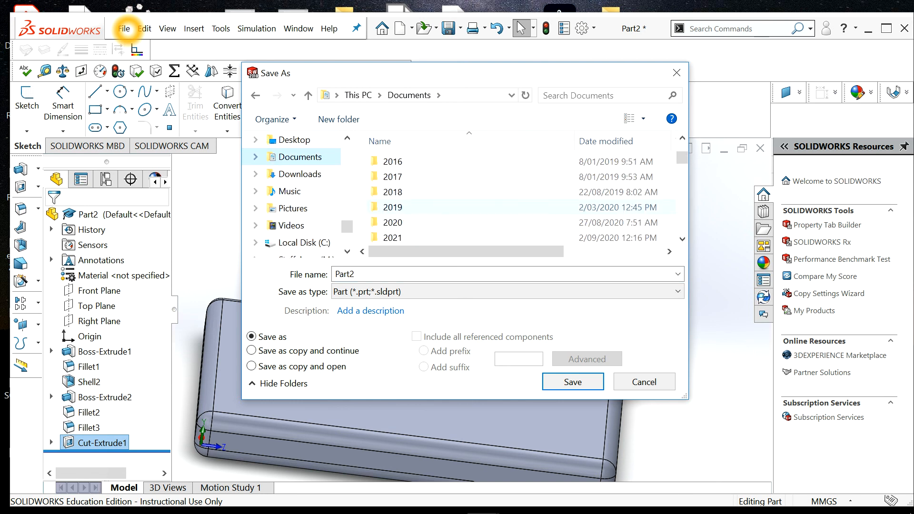
scroll(429, 198, up, 1)
double_click(393, 174)
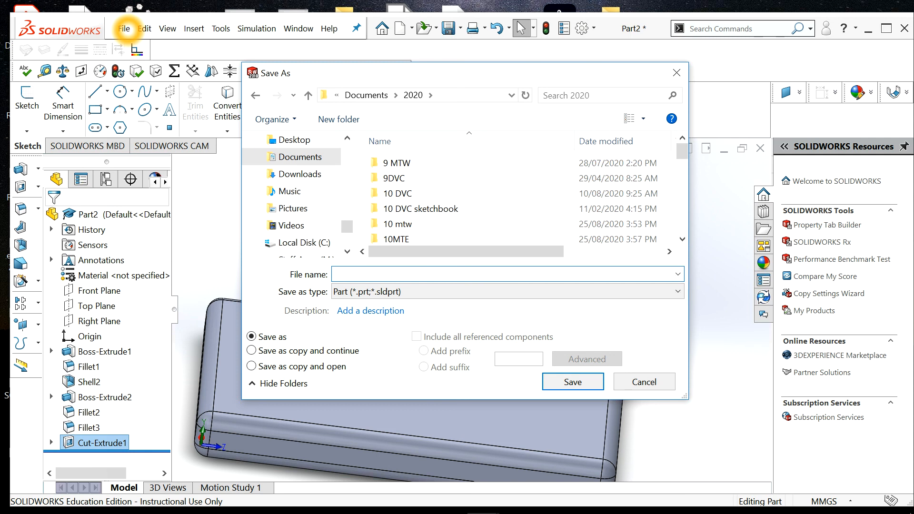
Step: Name the part file "lamp base", choose a subfolder of the 2020 folder, and save it there
text(lamp base)
scroll(476, 163, down, 4)
scroll(477, 207, down, 5)
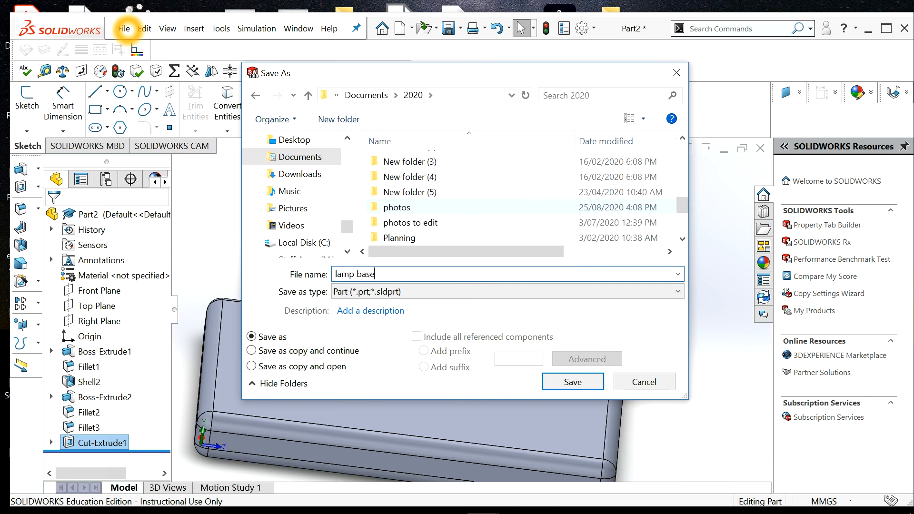
scroll(476, 207, down, 1)
scroll(476, 190, up, 6)
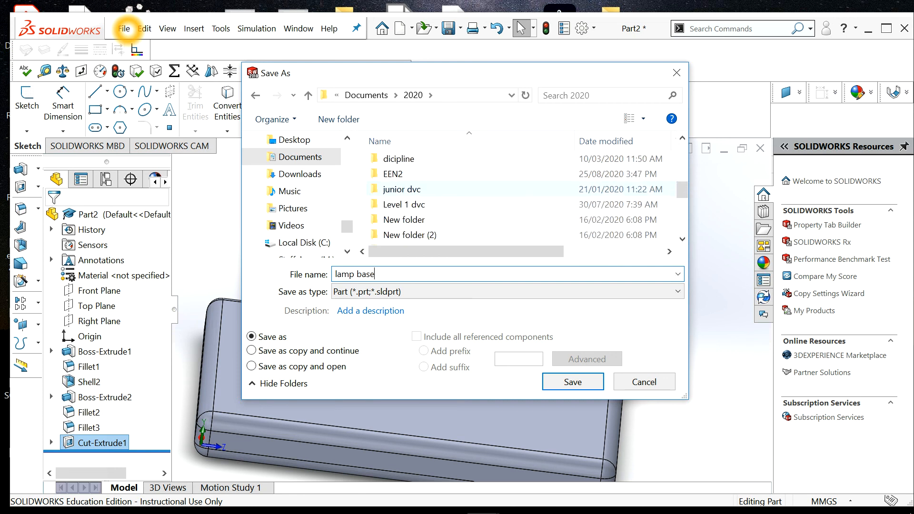
scroll(476, 189, up, 3)
double_click(397, 158)
double_click(393, 178)
key(Return)
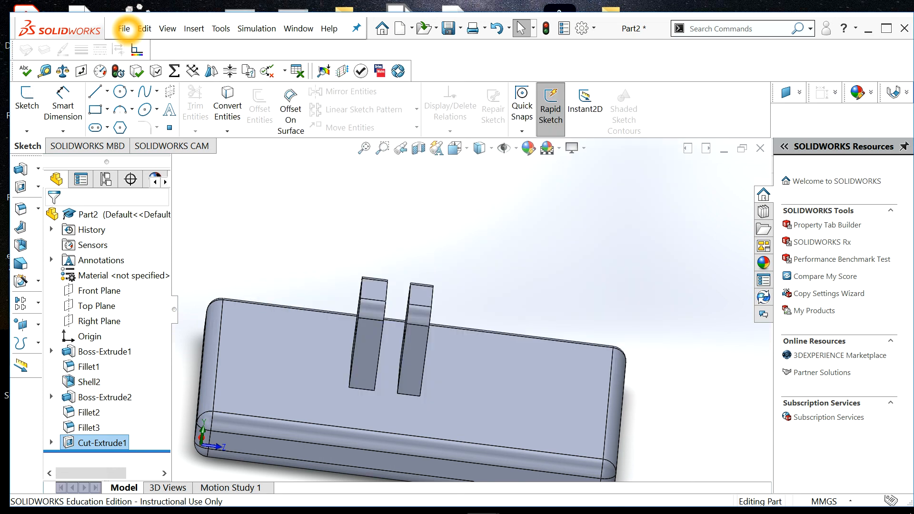